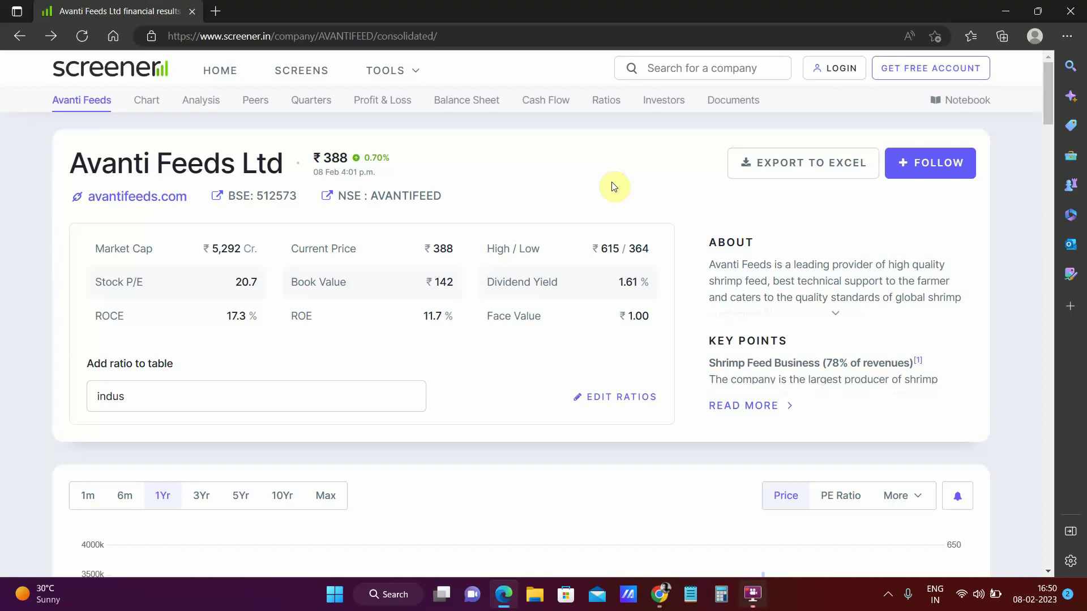
Return to the Screener.in home page using the top-left logo
{"action": "left_click", "coordinate": [88, 72]}
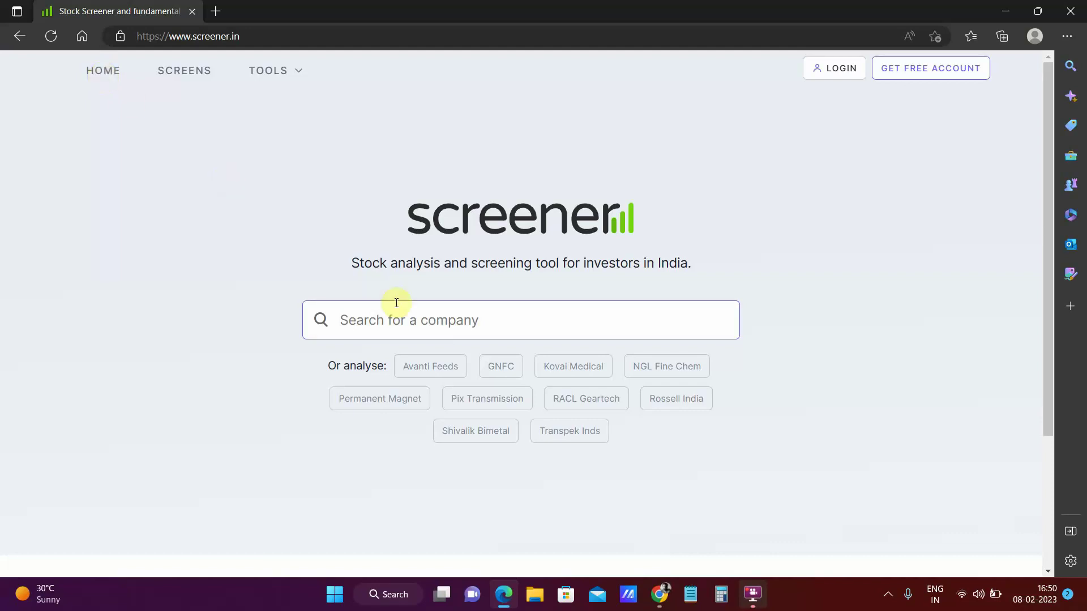
Open Avanti Feeds Ltd's company page from the suggestions and expand its full About text
{"action": "left_click", "coordinate": [419, 376]}
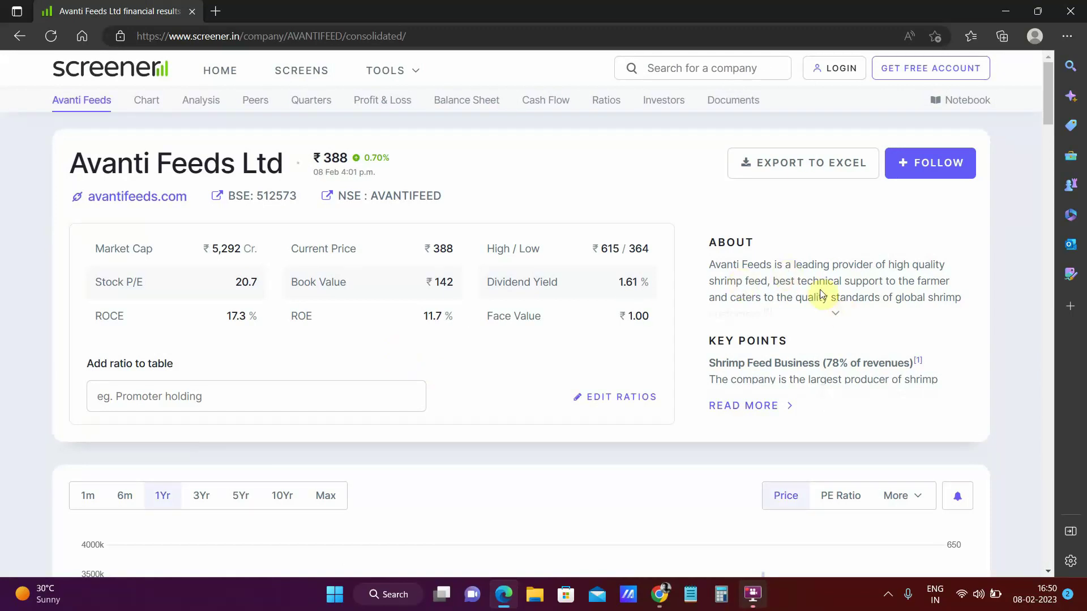
{"action": "left_click", "coordinate": [837, 321]}
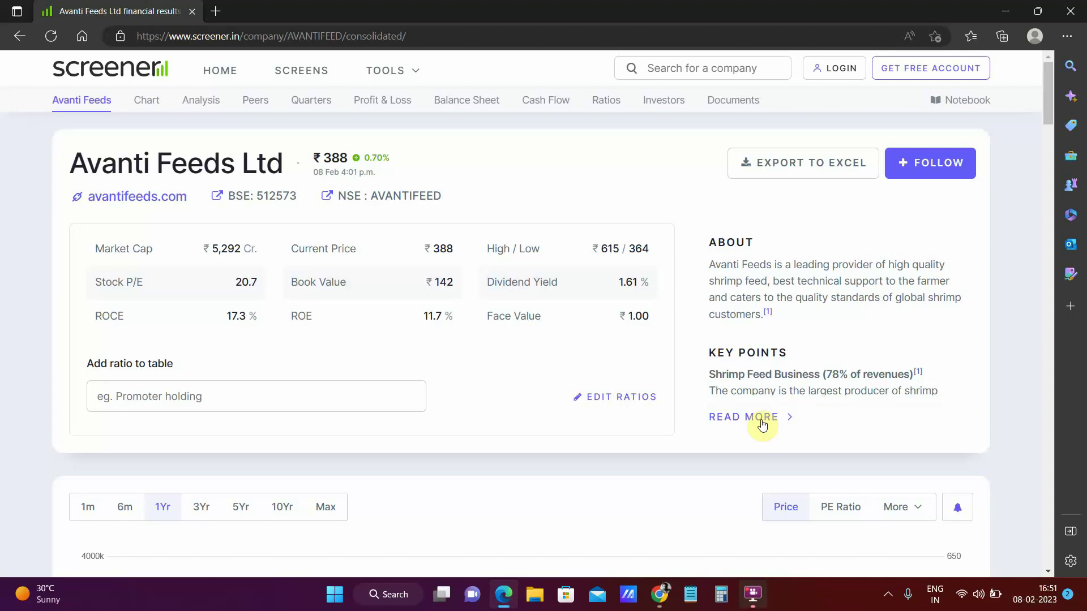
In the logged-in browser, highlight the Enterprise Value and Debt to equity 0.00 figures
{"action": "left_click", "coordinate": [667, 593]}
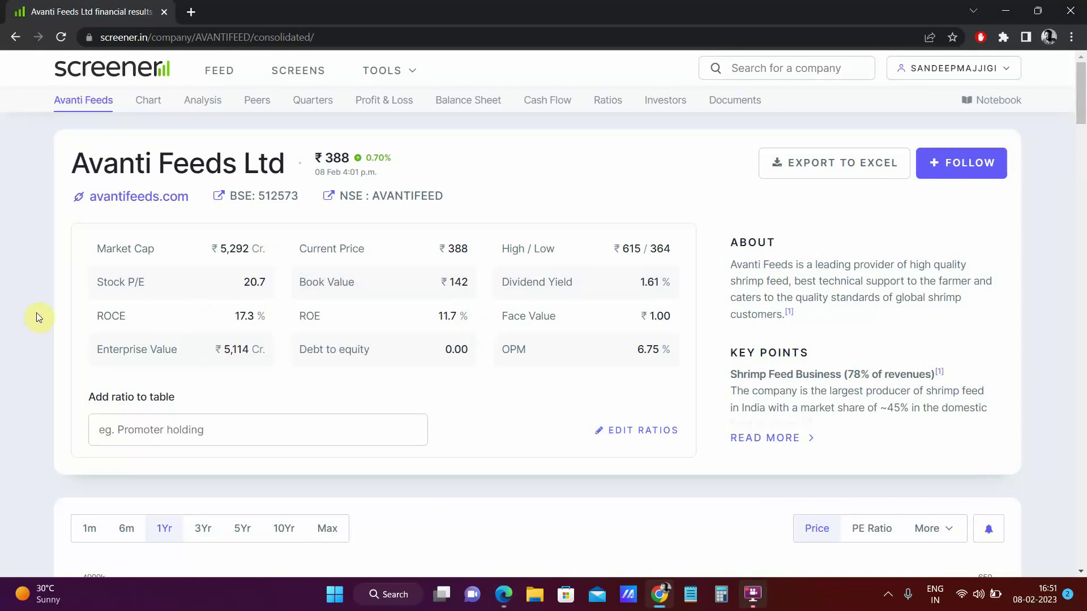
{"action": "left_click_drag", "start_coordinate": [102, 348], "coordinate": [266, 344]}
{"action": "left_click_drag", "start_coordinate": [352, 350], "coordinate": [467, 351]}
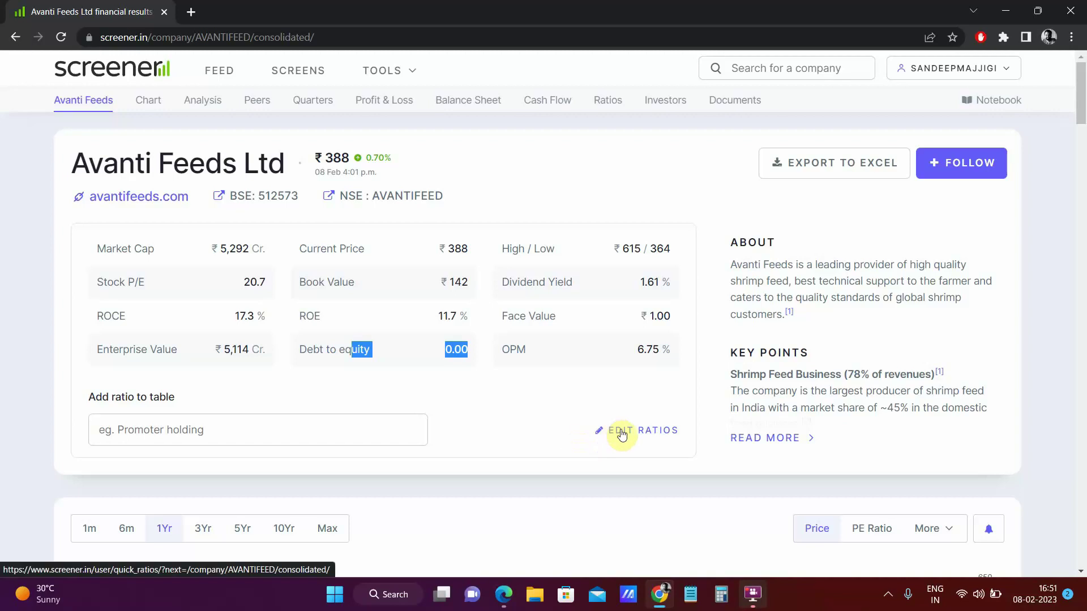
Add Promoter holding (43.3 %) to Avanti Feeds' key ratios table
{"action": "left_click", "coordinate": [245, 430]}
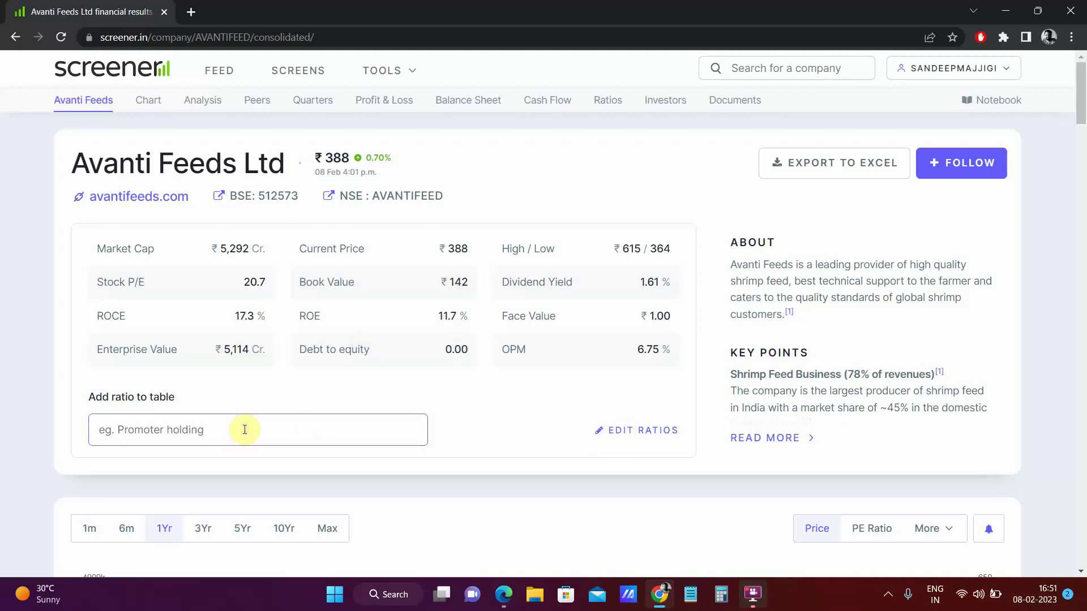
{"action": "type", "text": "promote"}
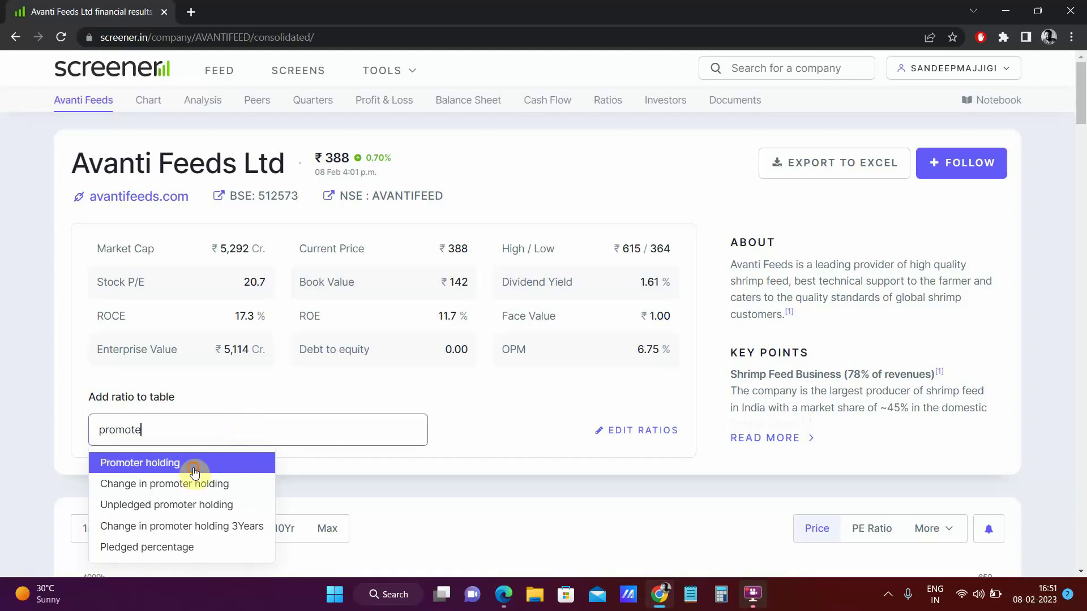
{"action": "left_click", "coordinate": [192, 468]}
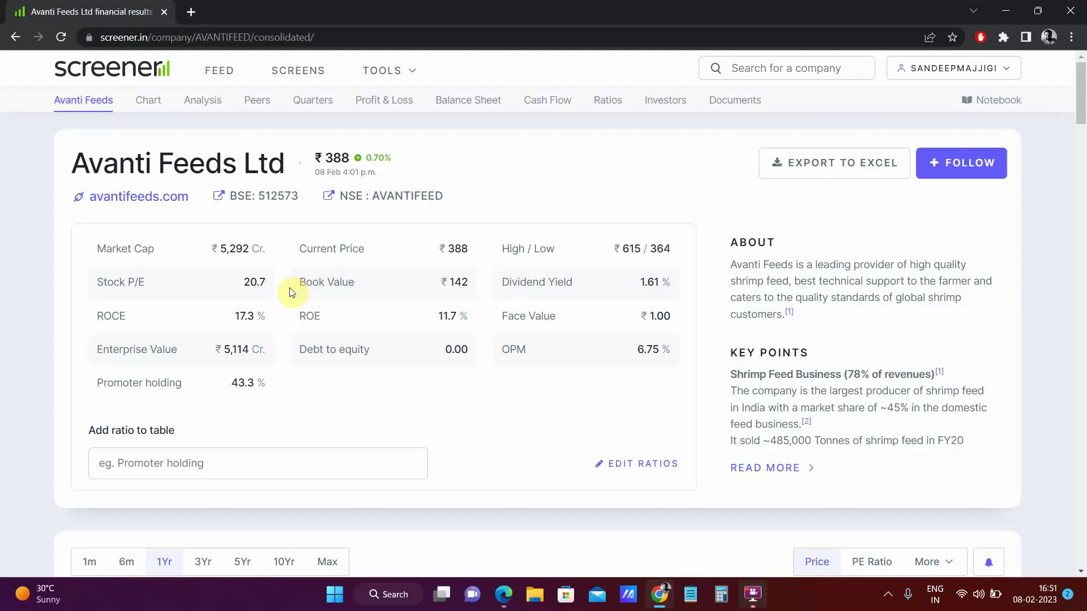
{"action": "left_click", "coordinate": [785, 469]}
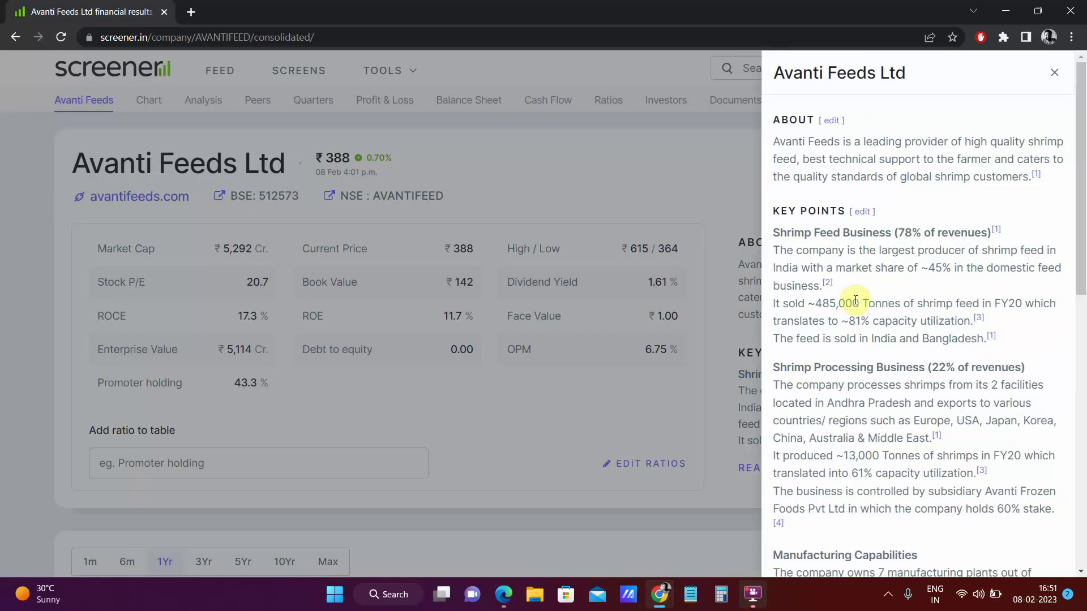
{"action": "scroll", "coordinate": [856, 296], "scroll_direction": "down", "scroll_amount": 7}
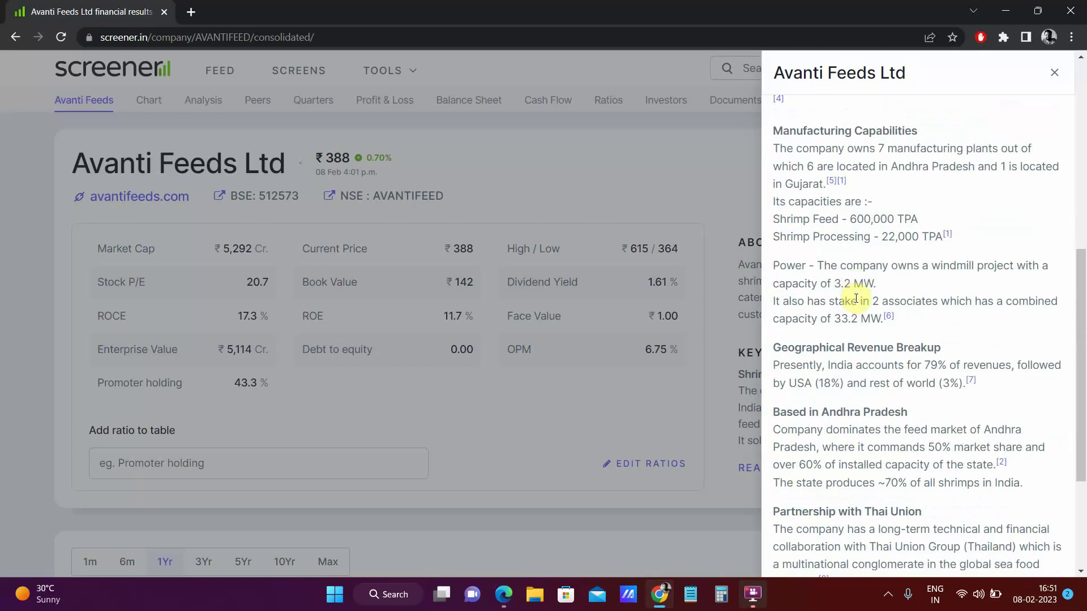
{"action": "scroll", "coordinate": [854, 290], "scroll_direction": "up", "scroll_amount": 1}
{"action": "scroll", "coordinate": [848, 286], "scroll_direction": "down", "scroll_amount": 5}
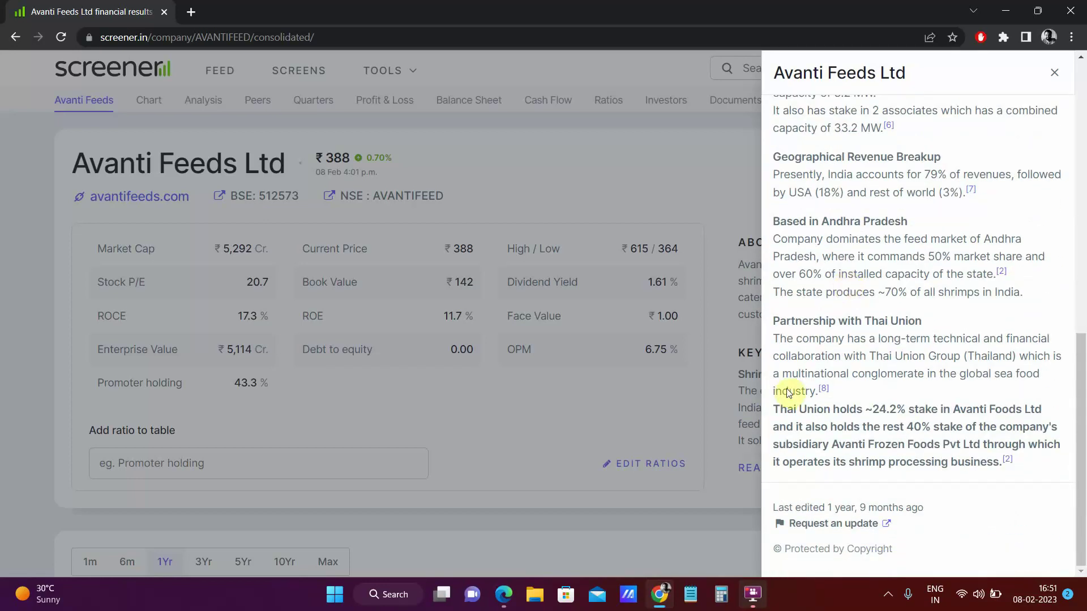
{"action": "left_click", "coordinate": [681, 412]}
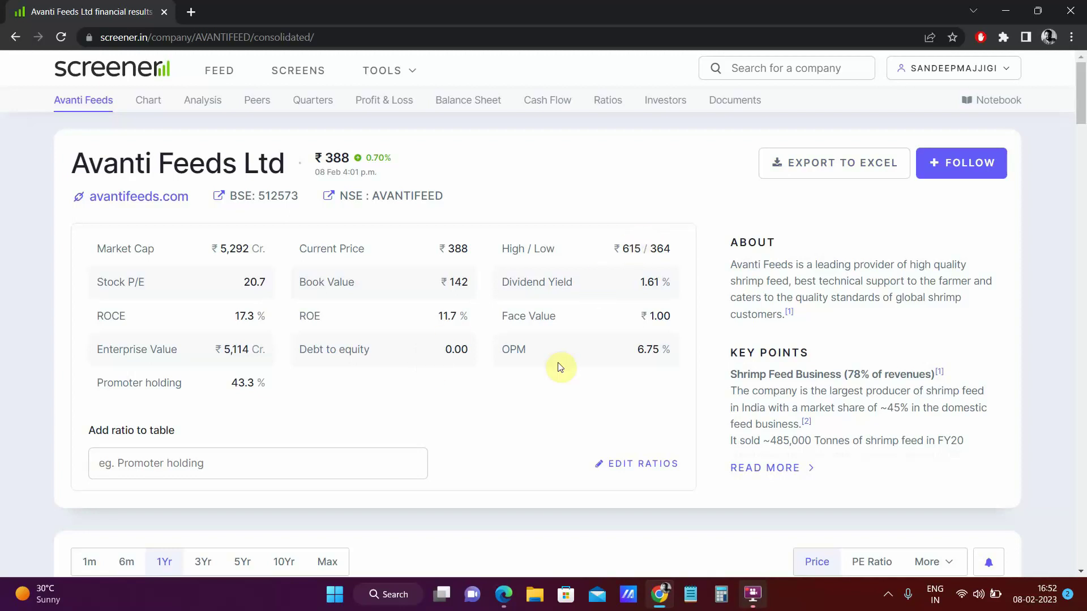
Scroll past the price chart and Pros/Cons to the six-company Peer comparison table
{"action": "scroll", "coordinate": [558, 363], "scroll_direction": "down", "scroll_amount": 7}
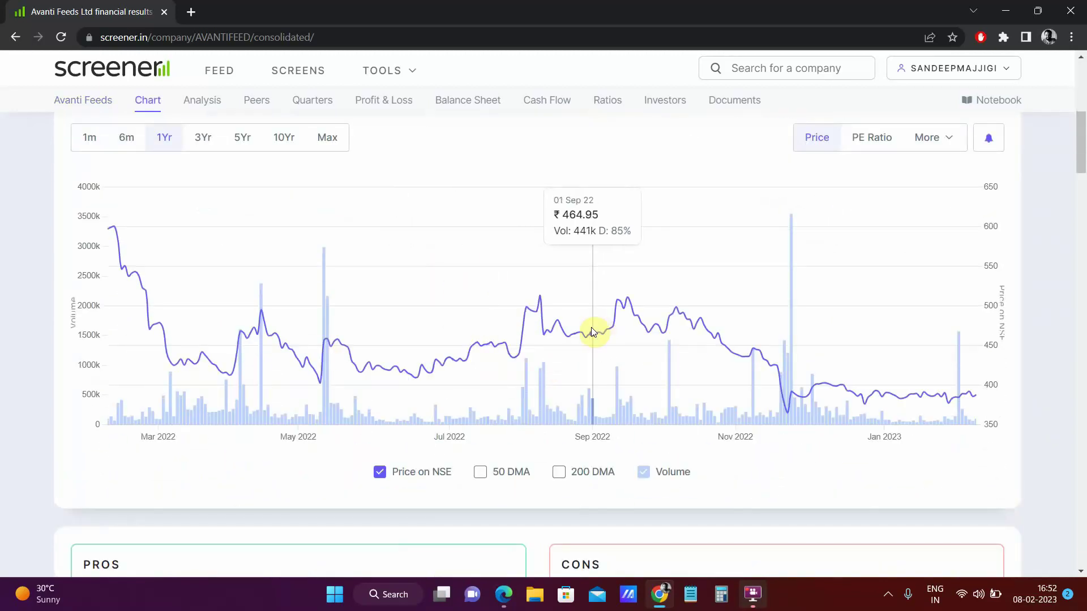
{"action": "scroll", "coordinate": [657, 424], "scroll_direction": "down", "scroll_amount": 1}
{"action": "scroll", "coordinate": [657, 429], "scroll_direction": "down", "scroll_amount": 1}
{"action": "scroll", "coordinate": [661, 433], "scroll_direction": "down", "scroll_amount": 3}
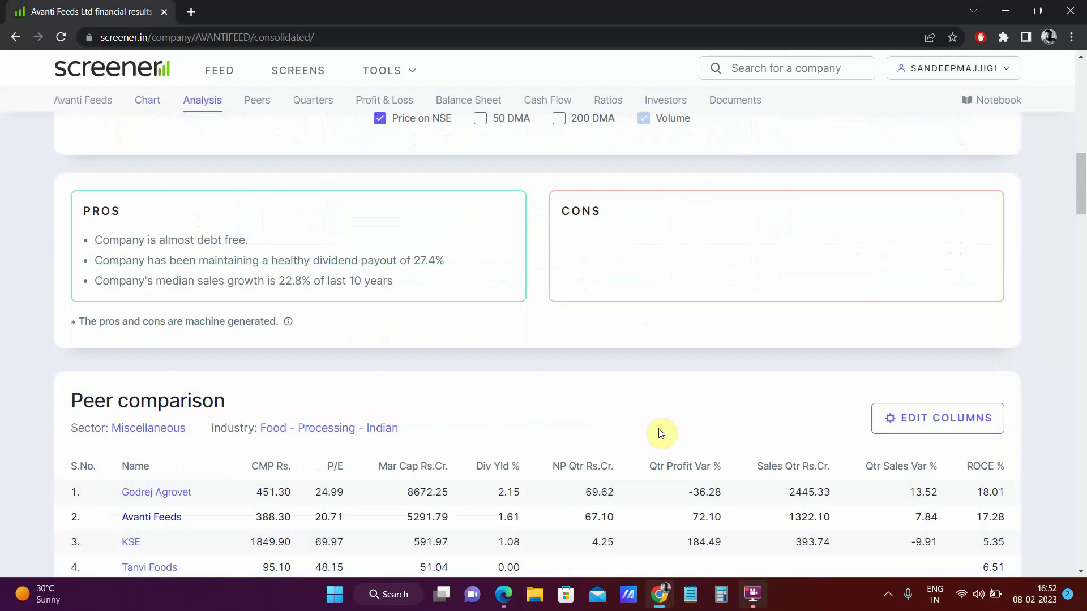
{"action": "scroll", "coordinate": [660, 434], "scroll_direction": "down", "scroll_amount": 3}
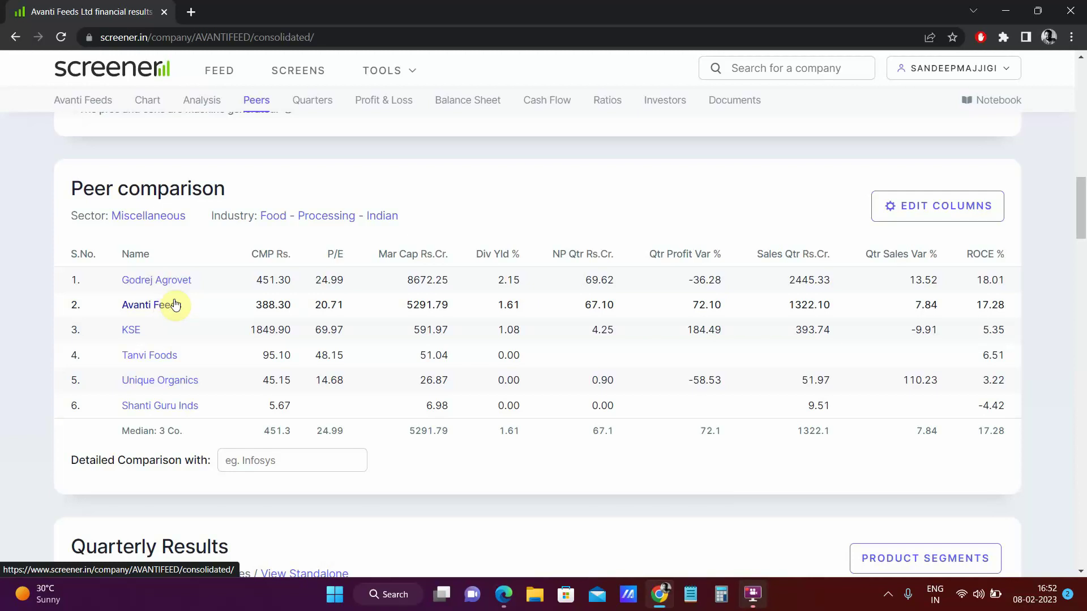
Scroll through Quarterly Results, Profit & Loss and Cash Flows, highlighting figures in the Ratios table
{"action": "scroll", "coordinate": [237, 310], "scroll_direction": "down", "scroll_amount": 4}
{"action": "scroll", "coordinate": [465, 312], "scroll_direction": "down", "scroll_amount": 12}
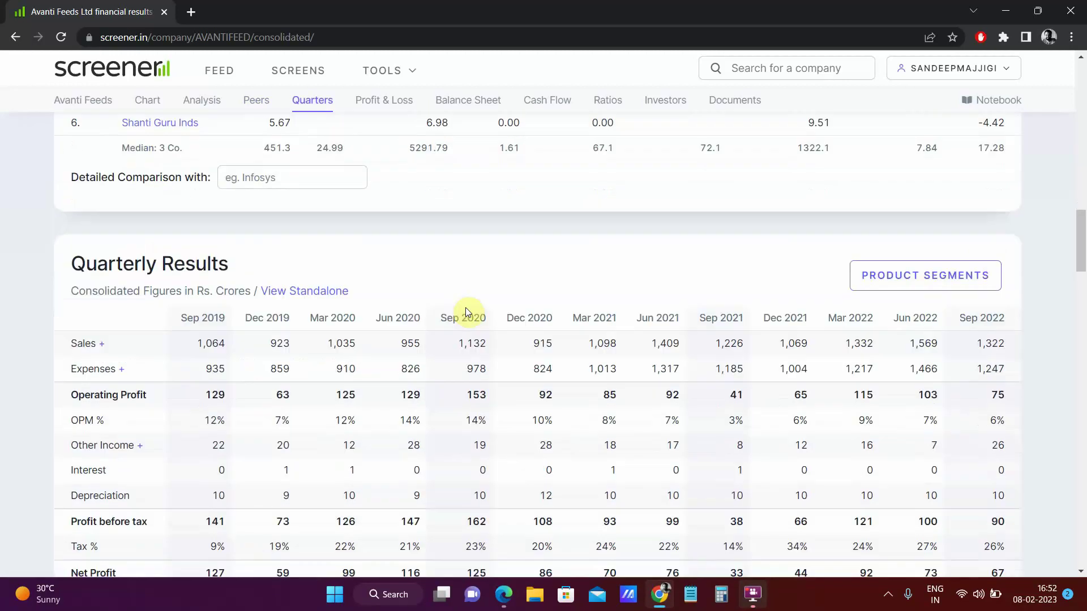
{"action": "scroll", "coordinate": [467, 311], "scroll_direction": "down", "scroll_amount": 4}
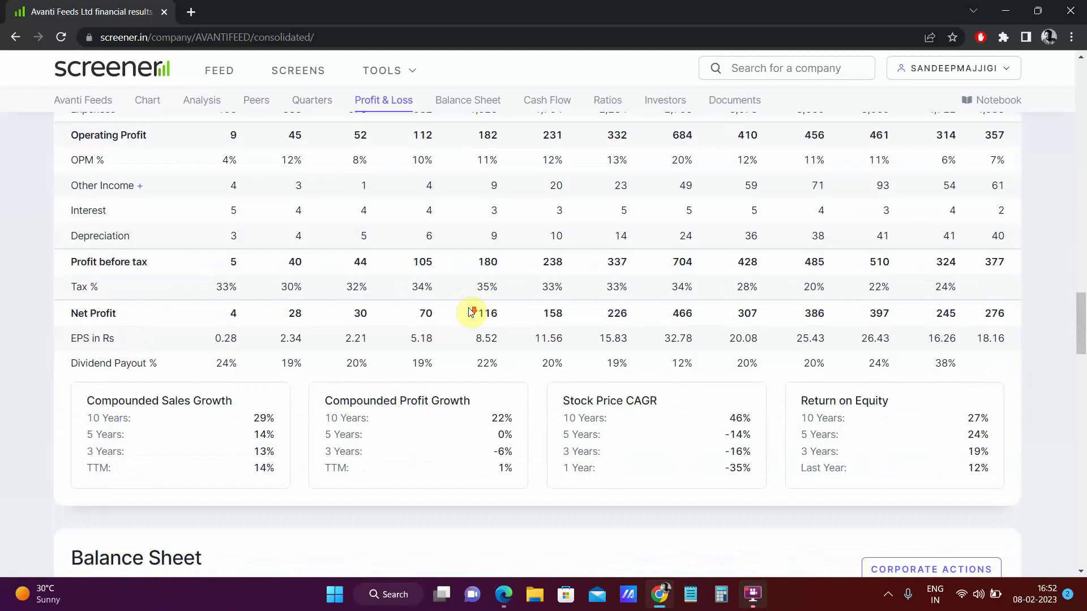
{"action": "scroll", "coordinate": [467, 311], "scroll_direction": "down", "scroll_amount": 18}
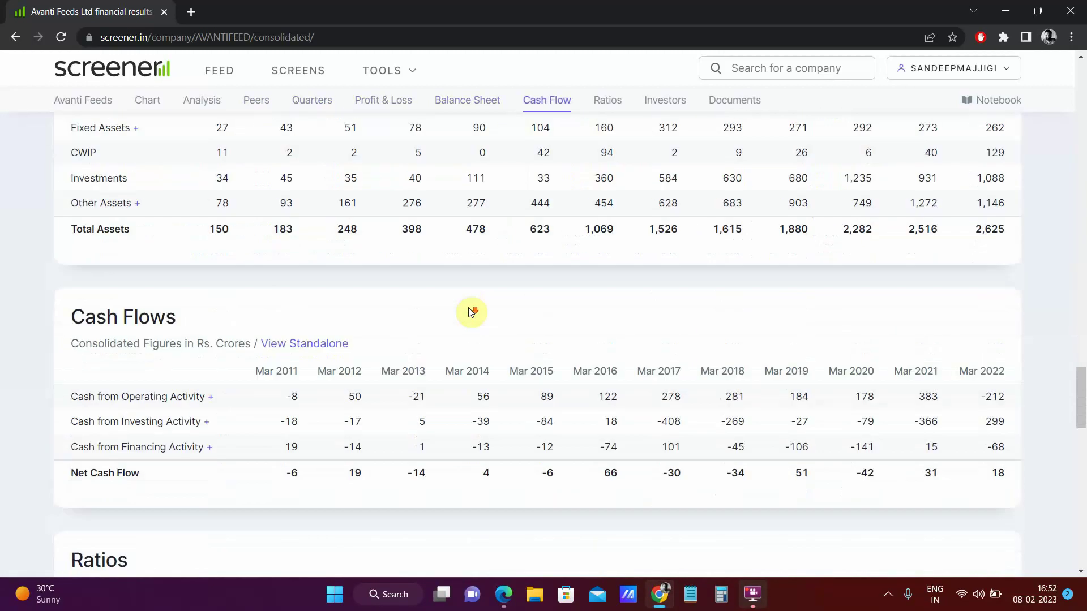
{"action": "scroll", "coordinate": [522, 284], "scroll_direction": "down", "scroll_amount": 5}
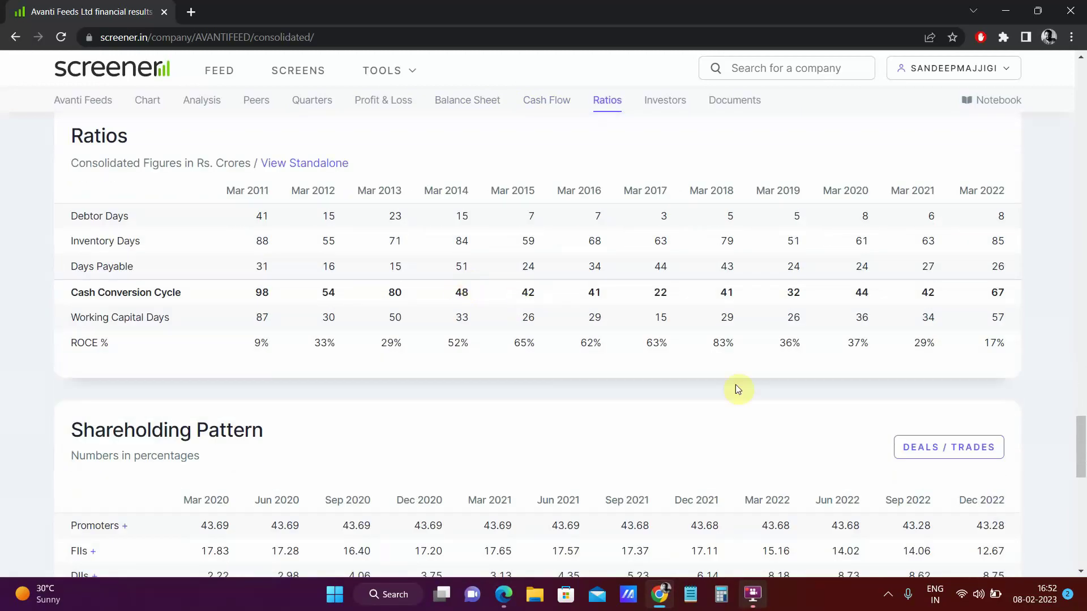
{"action": "left_click_drag", "start_coordinate": [644, 359], "coordinate": [530, 360]}
{"action": "left_click", "coordinate": [521, 365]}
Highlight the Promoters, FIIs and Public rows in the Shareholding Pattern table
{"action": "scroll", "coordinate": [512, 388], "scroll_direction": "down", "scroll_amount": 1}
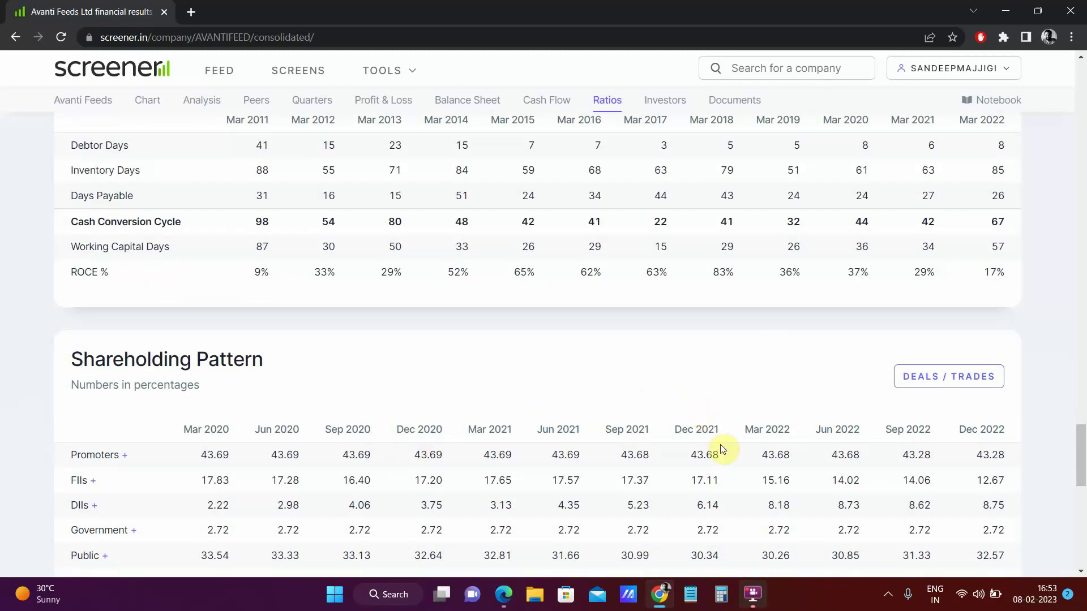
{"action": "scroll", "coordinate": [691, 445], "scroll_direction": "down", "scroll_amount": 1}
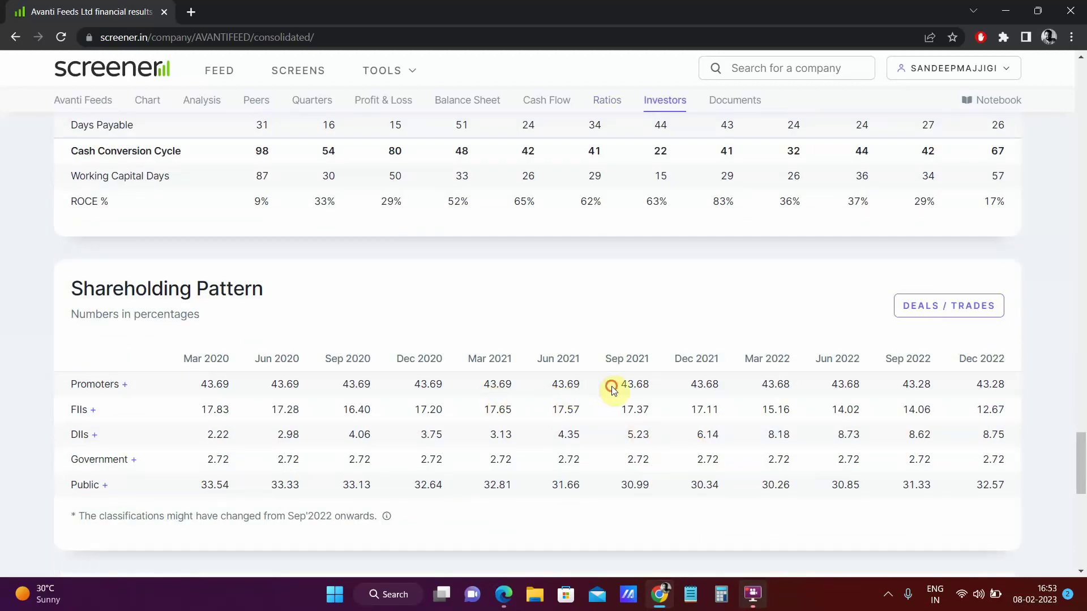
{"action": "left_click_drag", "start_coordinate": [613, 387], "coordinate": [1006, 386]}
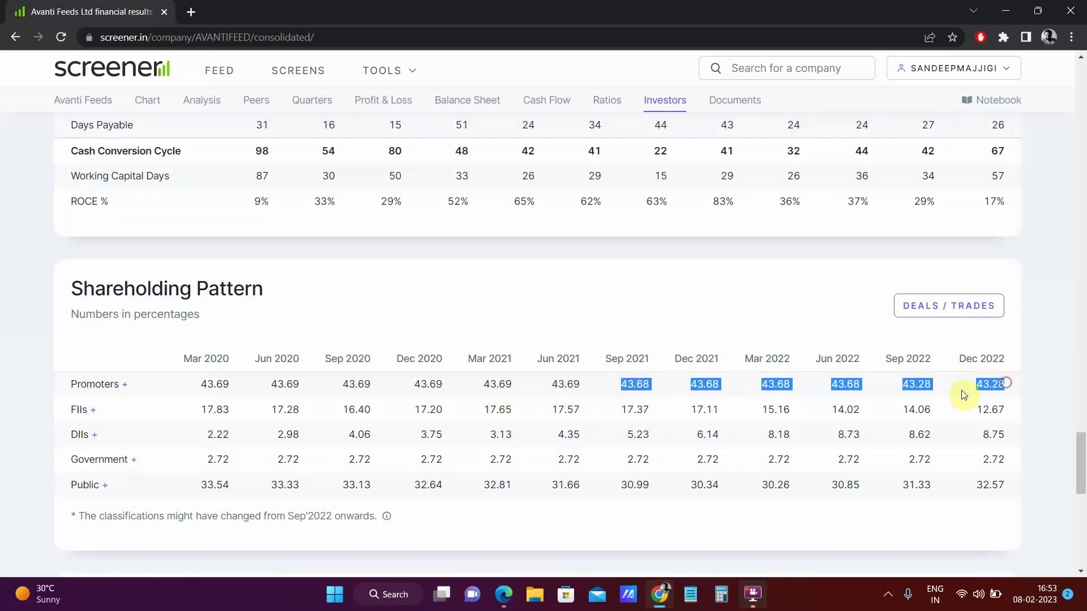
{"action": "left_click_drag", "start_coordinate": [545, 411], "coordinate": [1012, 417]}
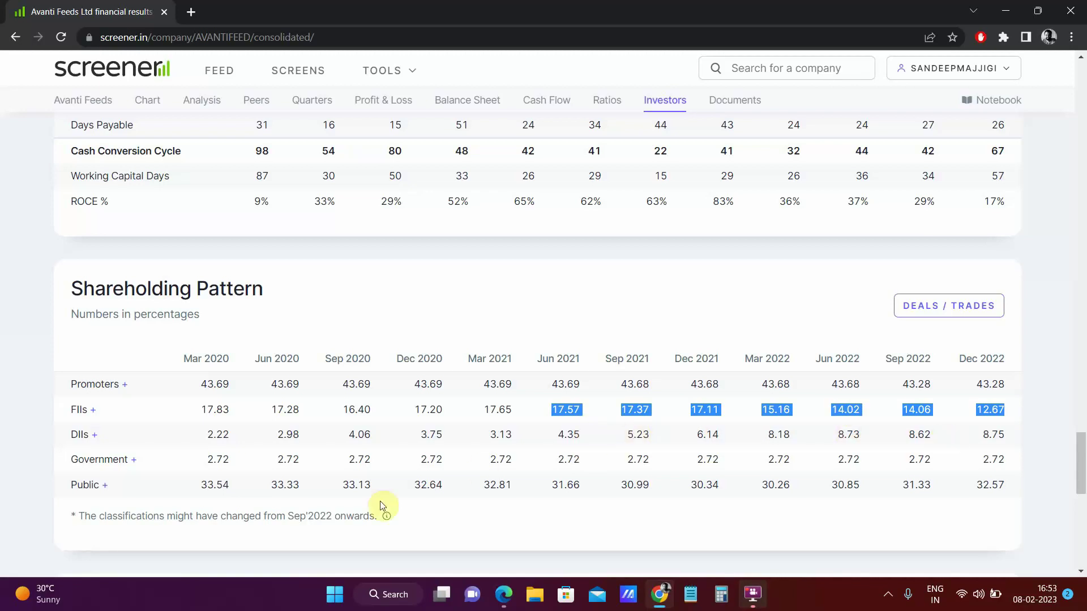
{"action": "left_click_drag", "start_coordinate": [614, 485], "coordinate": [973, 502]}
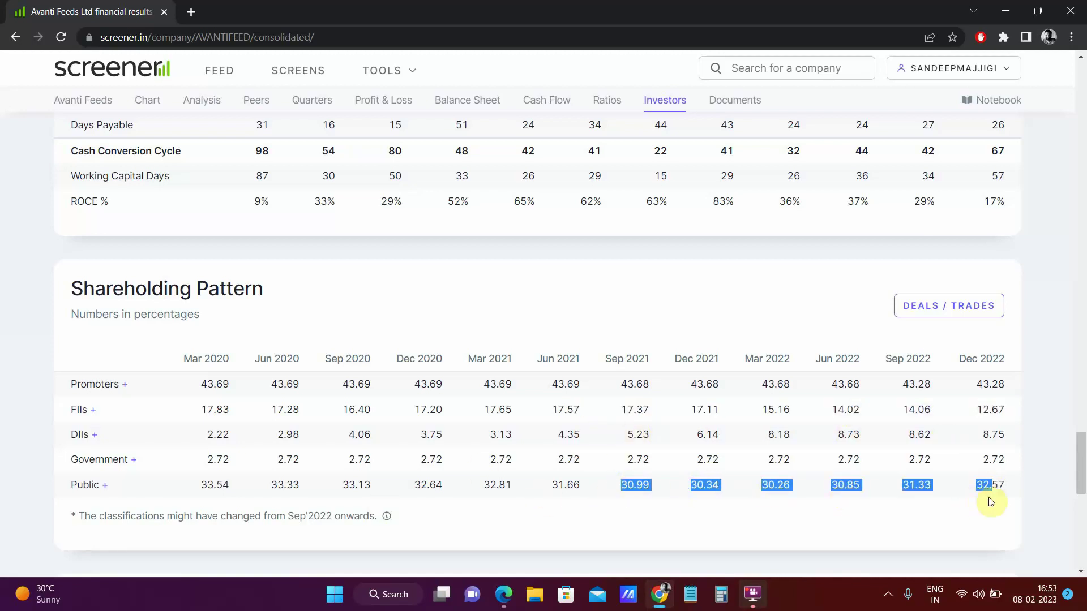
{"action": "left_click", "coordinate": [964, 503]}
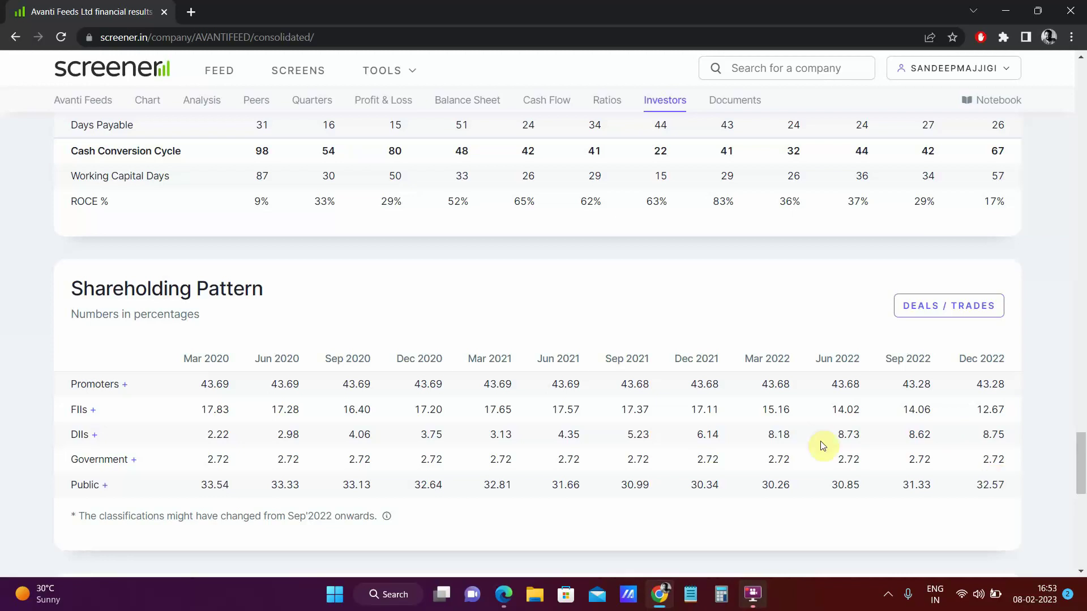
Expand the announcements, annual reports, credit ratings and concall lists in Documents
{"action": "scroll", "coordinate": [823, 445], "scroll_direction": "down", "scroll_amount": 4}
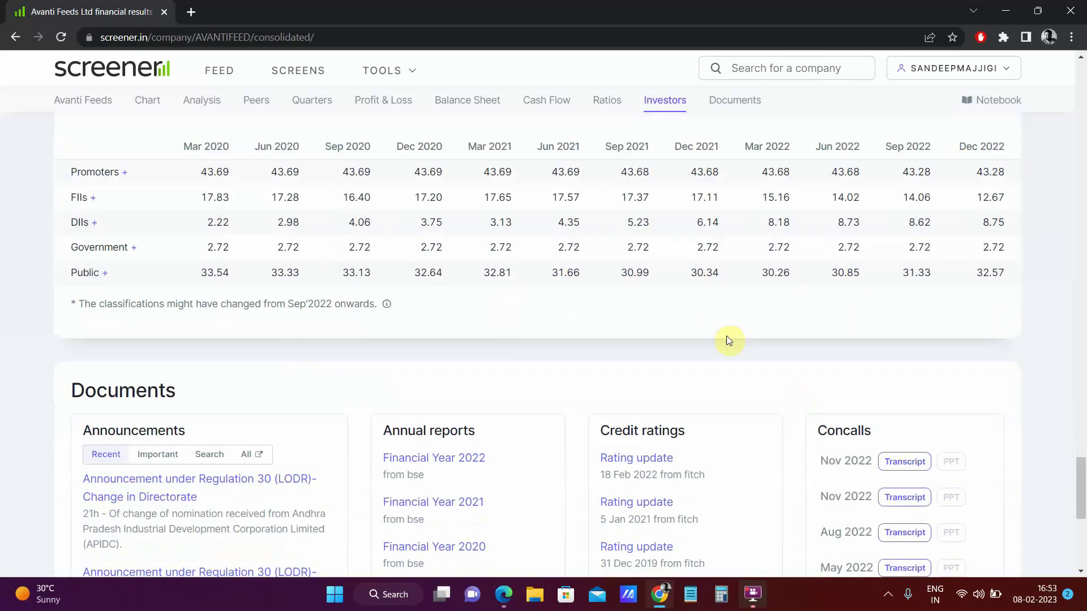
{"action": "scroll", "coordinate": [425, 461], "scroll_direction": "down", "scroll_amount": 3}
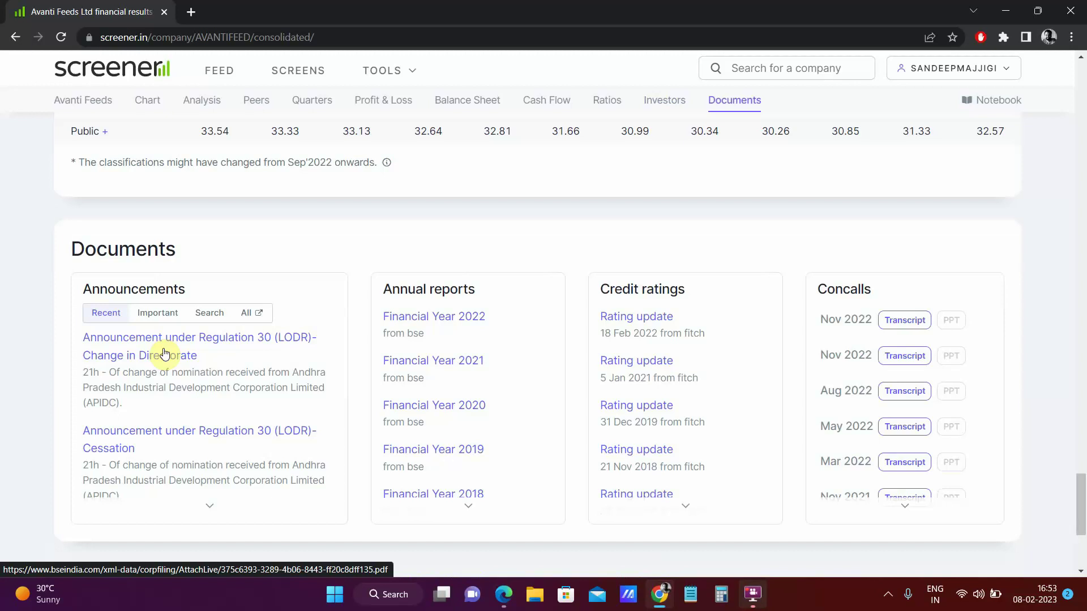
{"action": "left_click", "coordinate": [210, 508]}
{"action": "scroll", "coordinate": [280, 403], "scroll_direction": "down", "scroll_amount": 4}
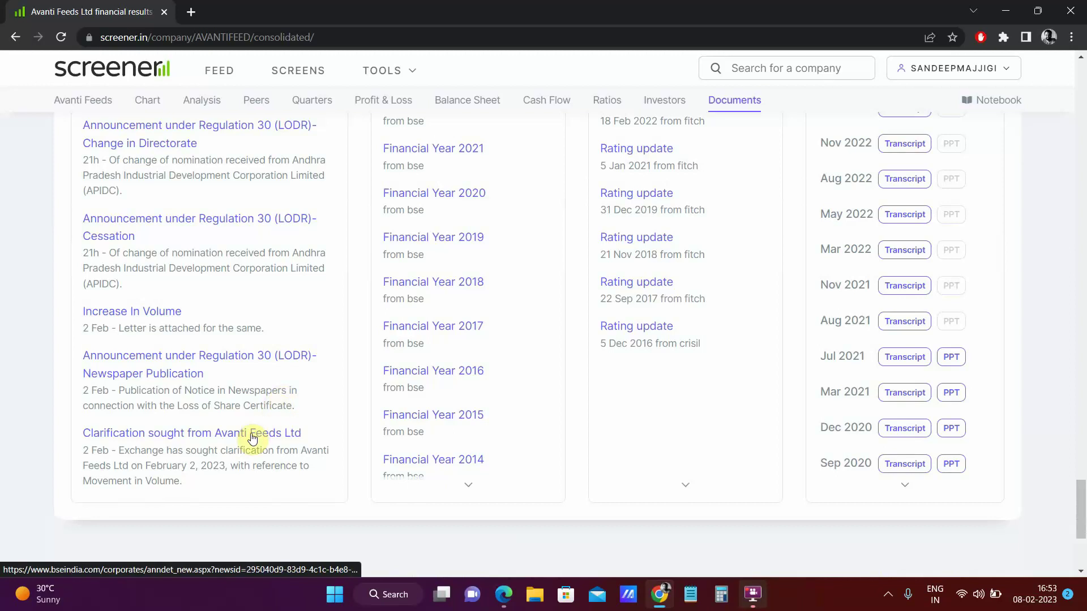
{"action": "scroll", "coordinate": [620, 238], "scroll_direction": "up", "scroll_amount": 3}
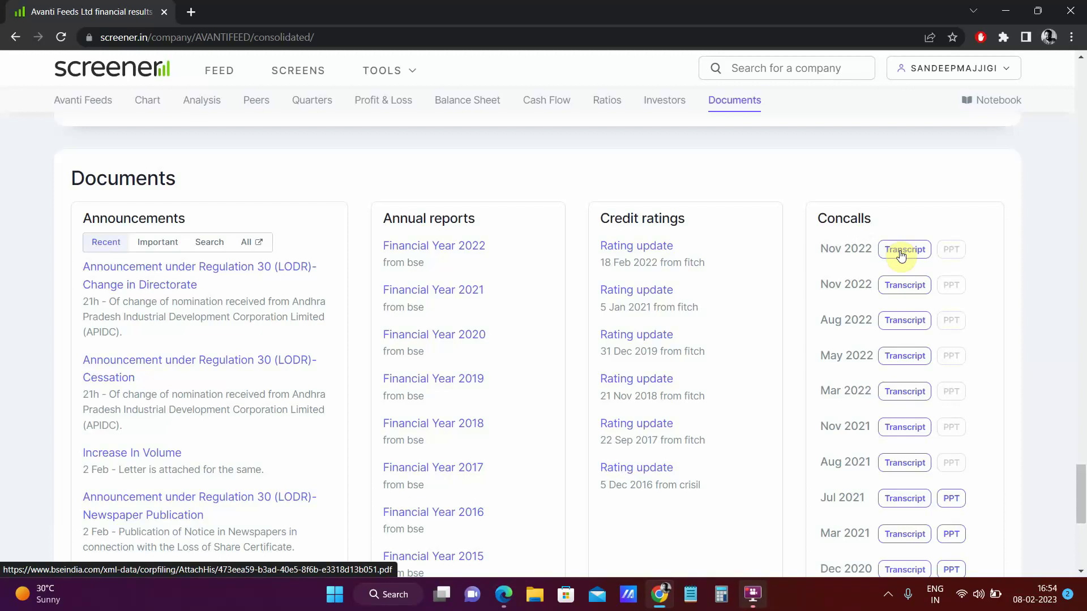
Follow Avanti Feeds Ltd from the top of its company page
{"action": "scroll", "coordinate": [702, 204], "scroll_direction": "up", "scroll_amount": 20}
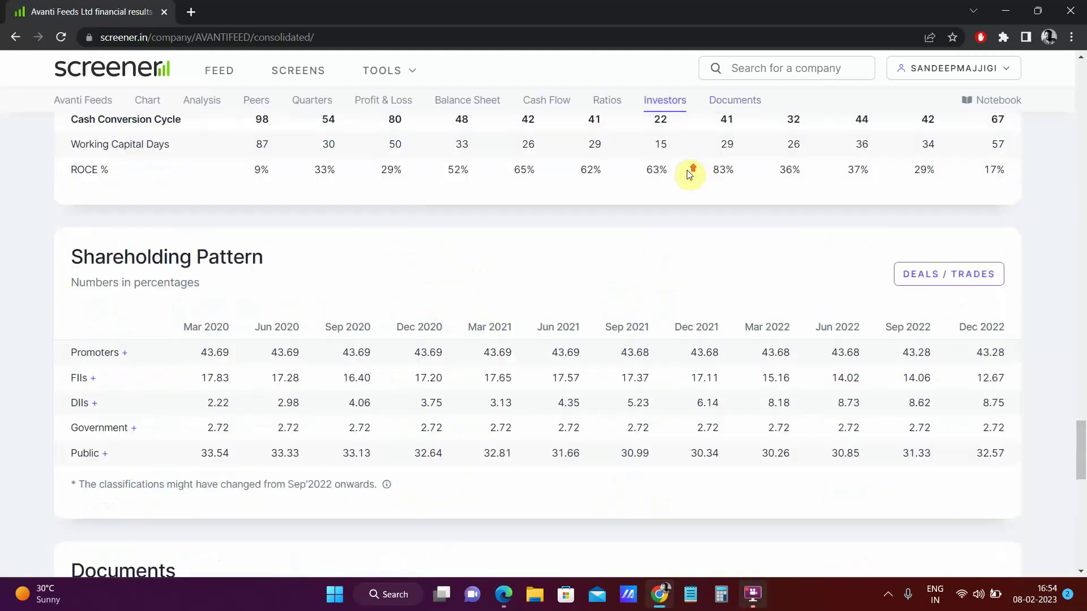
{"action": "scroll", "coordinate": [689, 175], "scroll_direction": "up", "scroll_amount": 15}
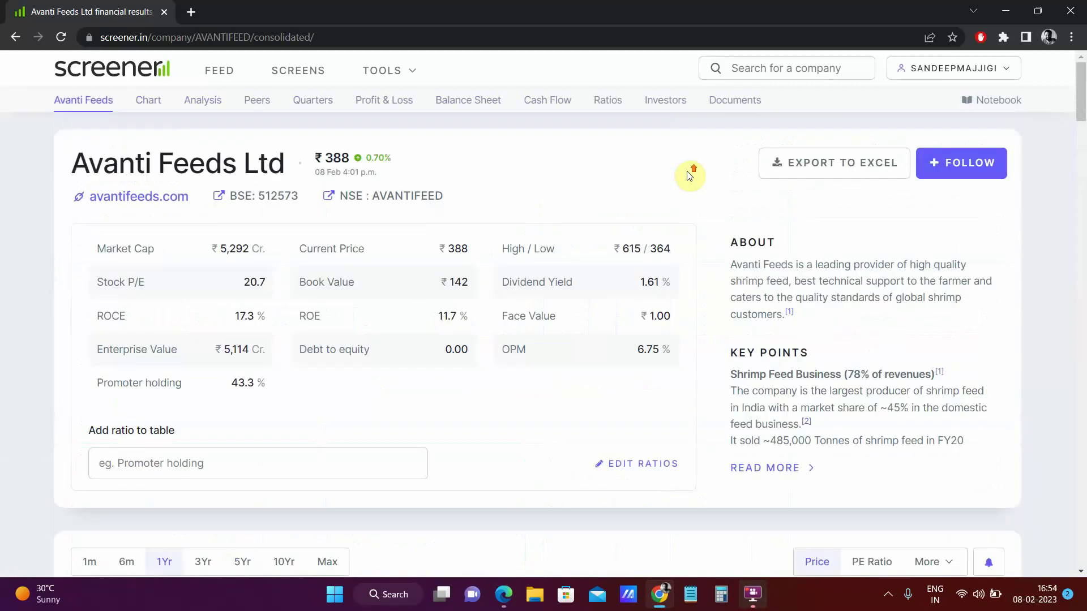
{"action": "left_click", "coordinate": [957, 174]}
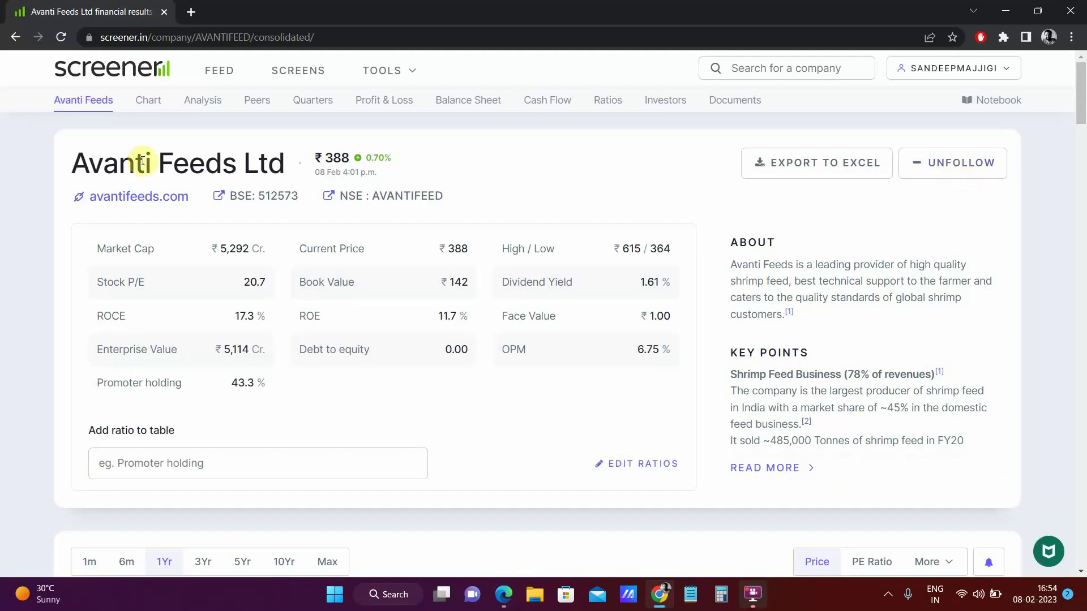
Browse the Watchlist updates feed of Avanti Feeds and RACL Geartech announcements
{"action": "left_click", "coordinate": [205, 80]}
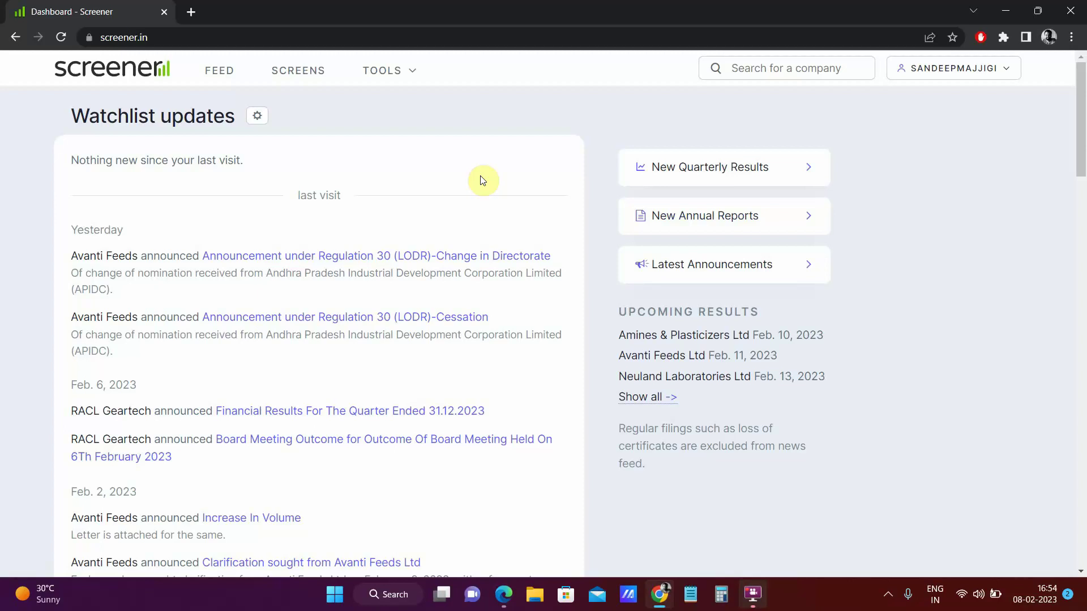
{"action": "scroll", "coordinate": [189, 408], "scroll_direction": "down", "scroll_amount": 3}
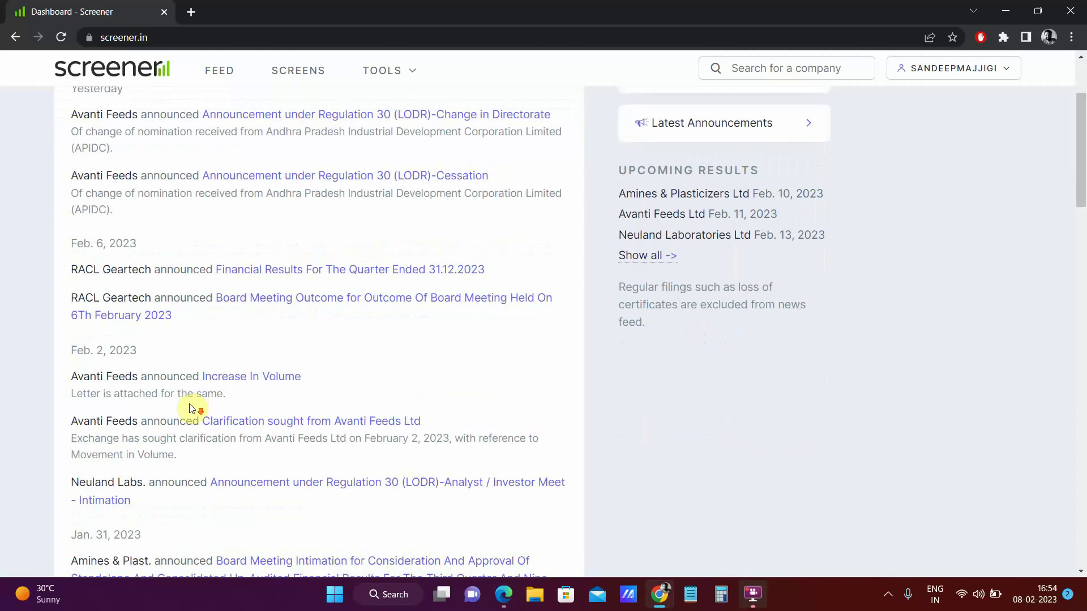
{"action": "scroll", "coordinate": [142, 300], "scroll_direction": "down", "scroll_amount": 1}
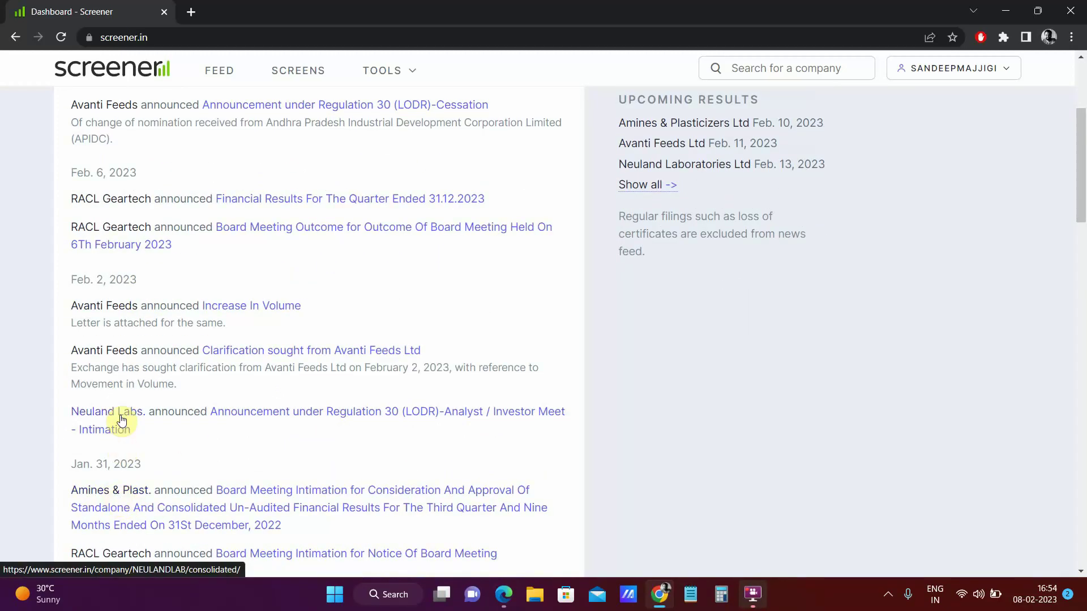
{"action": "scroll", "coordinate": [357, 347], "scroll_direction": "up", "scroll_amount": 3}
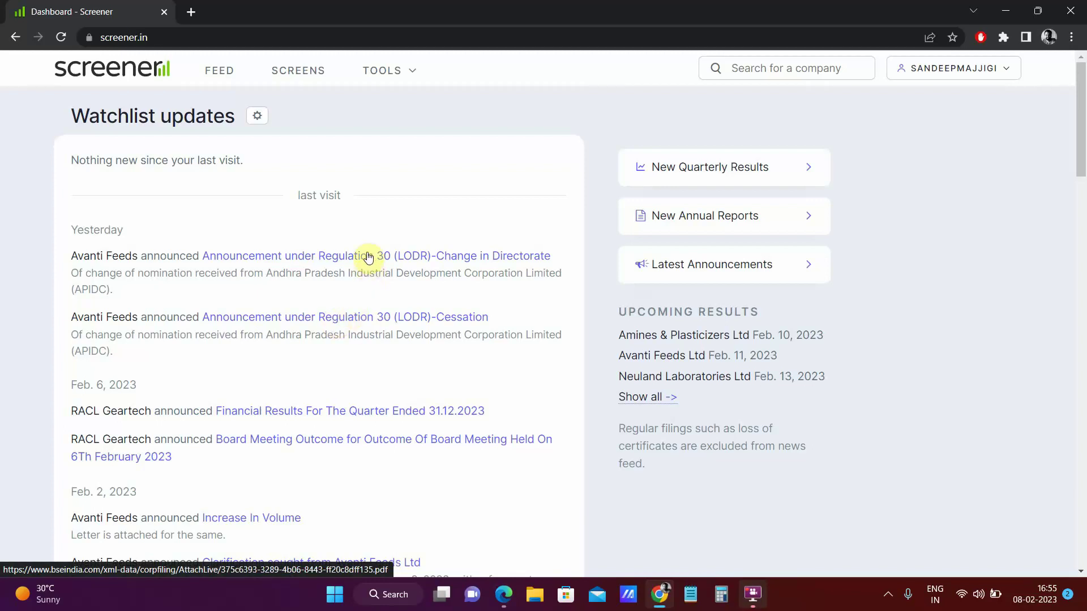
Open the Capacity expansion popular screen (471 results) and click into its query box
{"action": "left_click", "coordinate": [300, 78]}
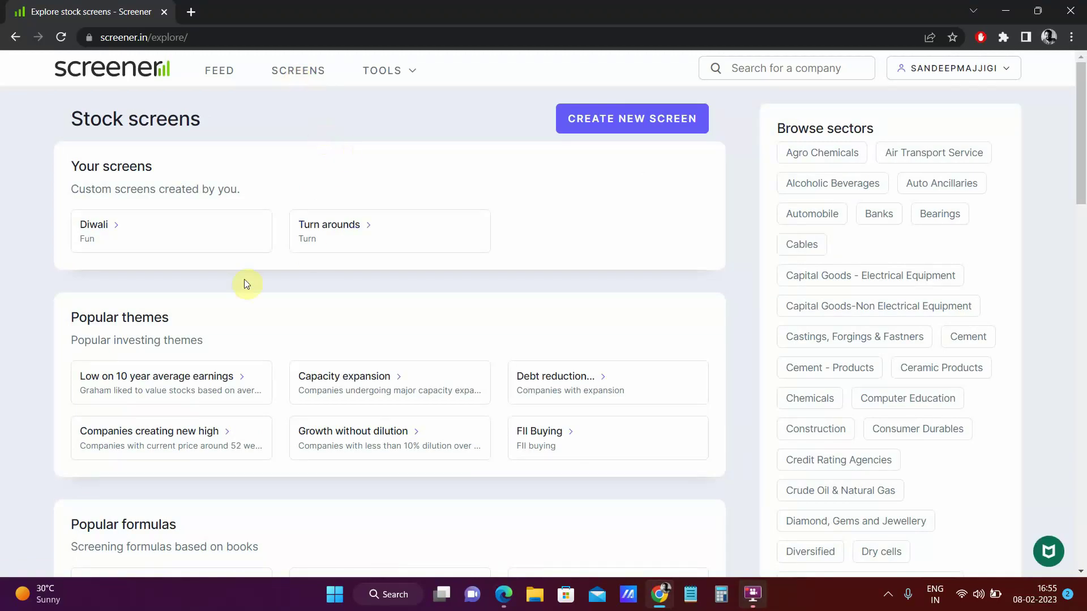
{"action": "left_click", "coordinate": [385, 383]}
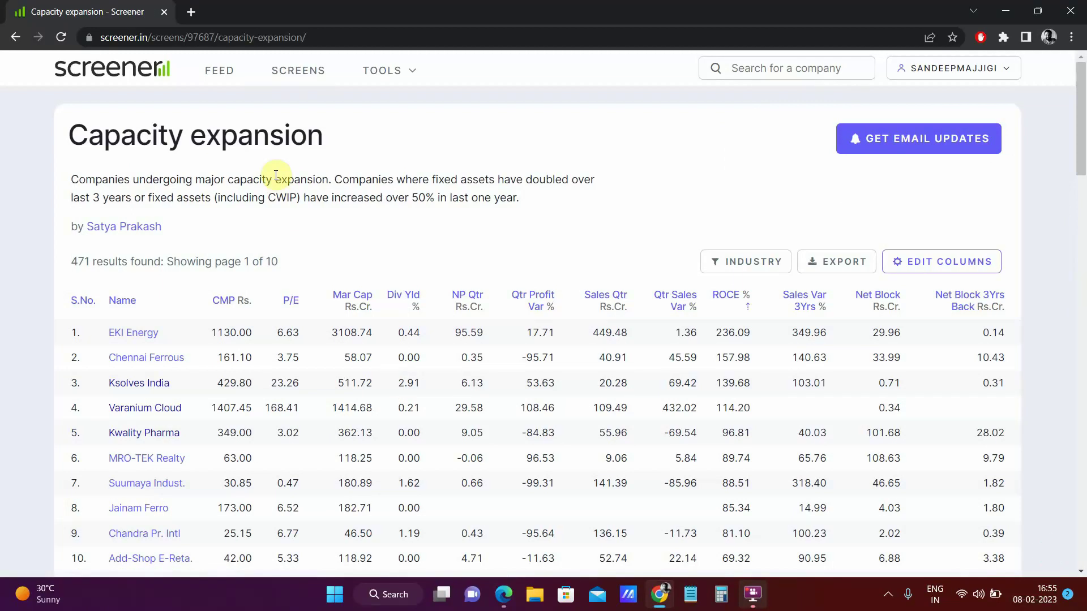
{"action": "scroll", "coordinate": [276, 176], "scroll_direction": "down", "scroll_amount": 9}
{"action": "scroll", "coordinate": [277, 180], "scroll_direction": "down", "scroll_amount": 15}
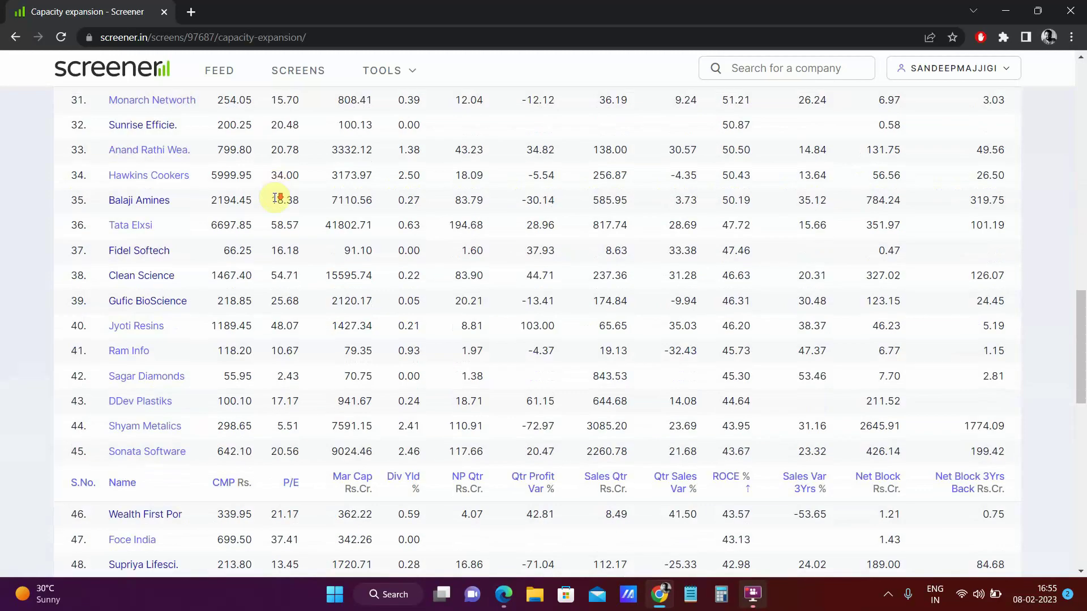
{"action": "left_click", "coordinate": [330, 212]}
{"action": "scroll", "coordinate": [329, 213], "scroll_direction": "up", "scroll_amount": 1}
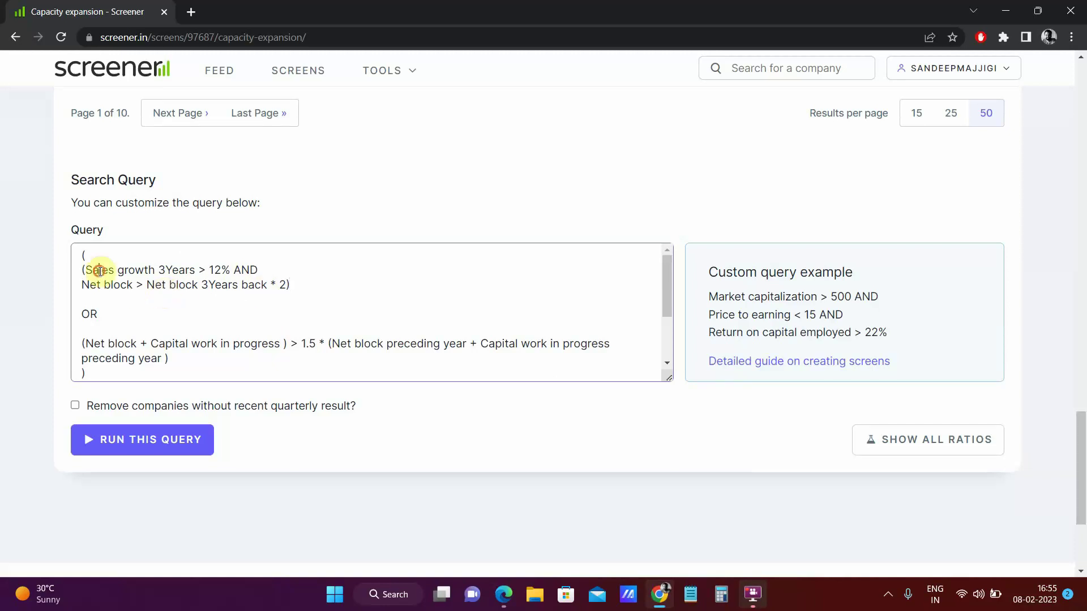
Review the Capacity expansion query and run it unchanged, listing 471 companies sorted by ROCE %
{"action": "left_click_drag", "start_coordinate": [99, 270], "coordinate": [195, 271]}
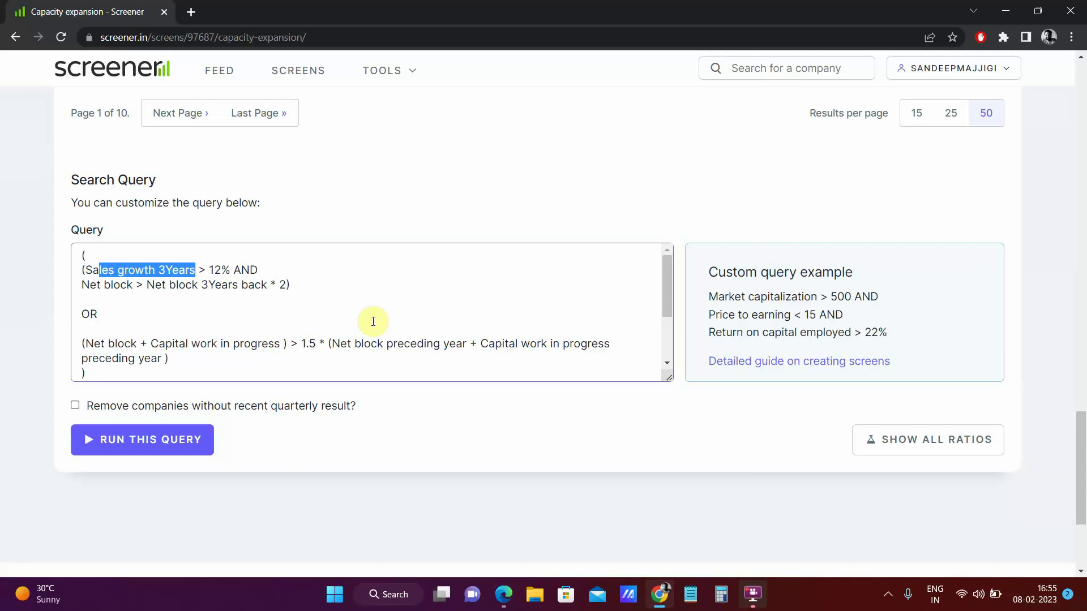
{"action": "scroll", "coordinate": [374, 321], "scroll_direction": "up", "scroll_amount": 1}
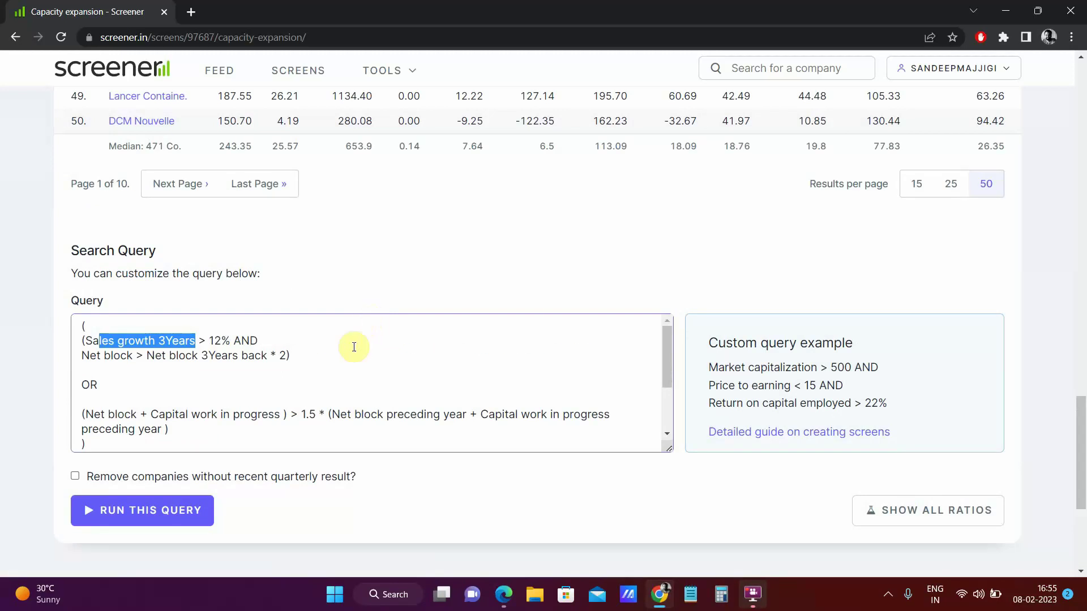
{"action": "scroll", "coordinate": [355, 347], "scroll_direction": "up", "scroll_amount": 1}
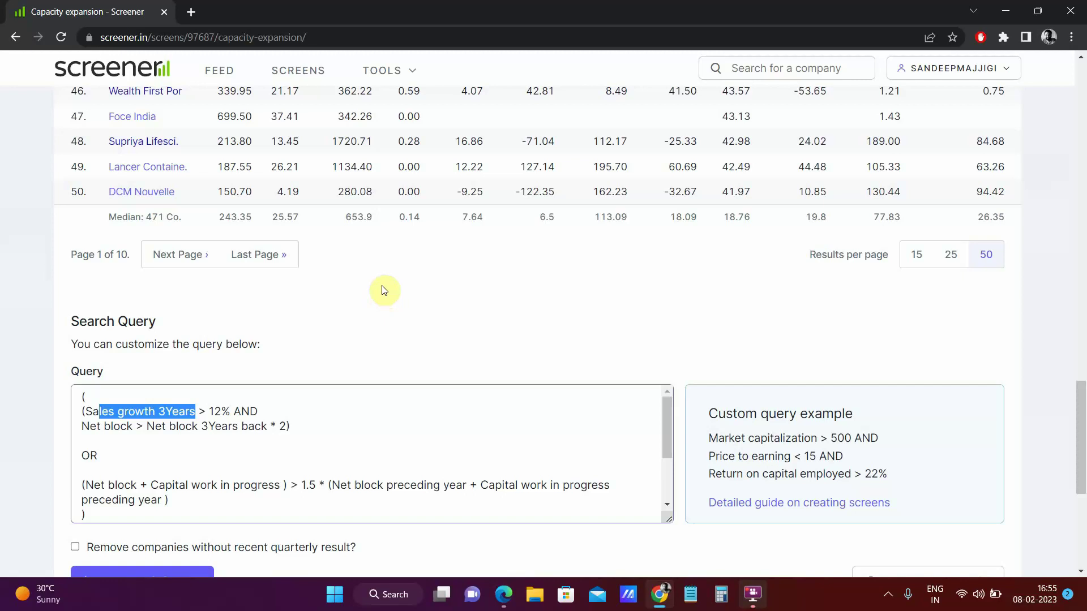
{"action": "scroll", "coordinate": [347, 407], "scroll_direction": "down", "scroll_amount": 2}
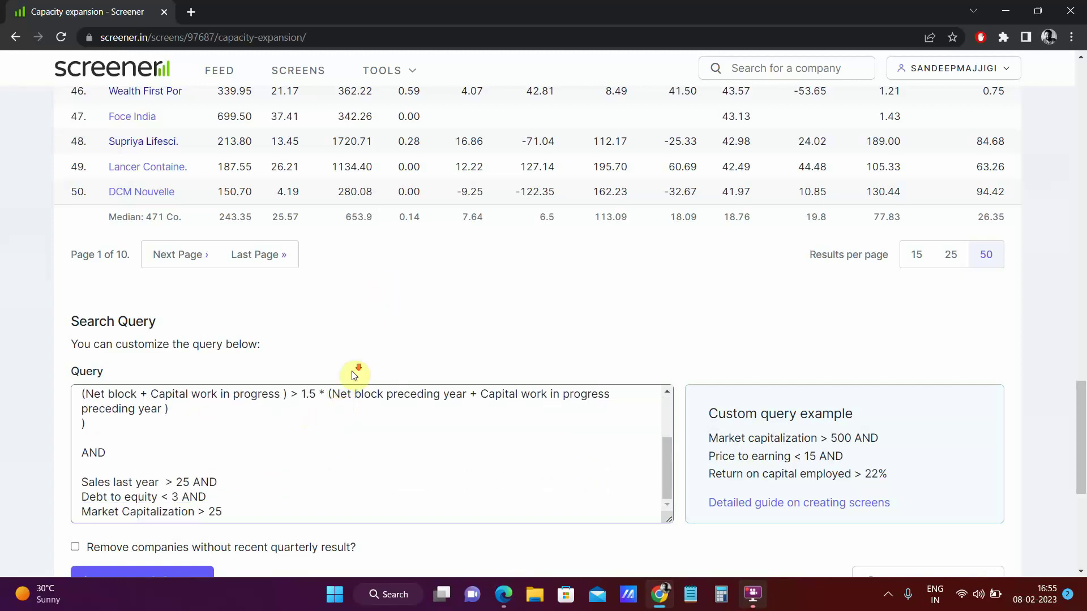
{"action": "scroll", "coordinate": [328, 397], "scroll_direction": "down", "scroll_amount": 2}
{"action": "scroll", "coordinate": [479, 330], "scroll_direction": "up", "scroll_amount": 3}
{"action": "scroll", "coordinate": [391, 345], "scroll_direction": "up", "scroll_amount": 2}
{"action": "left_click", "coordinate": [315, 368]}
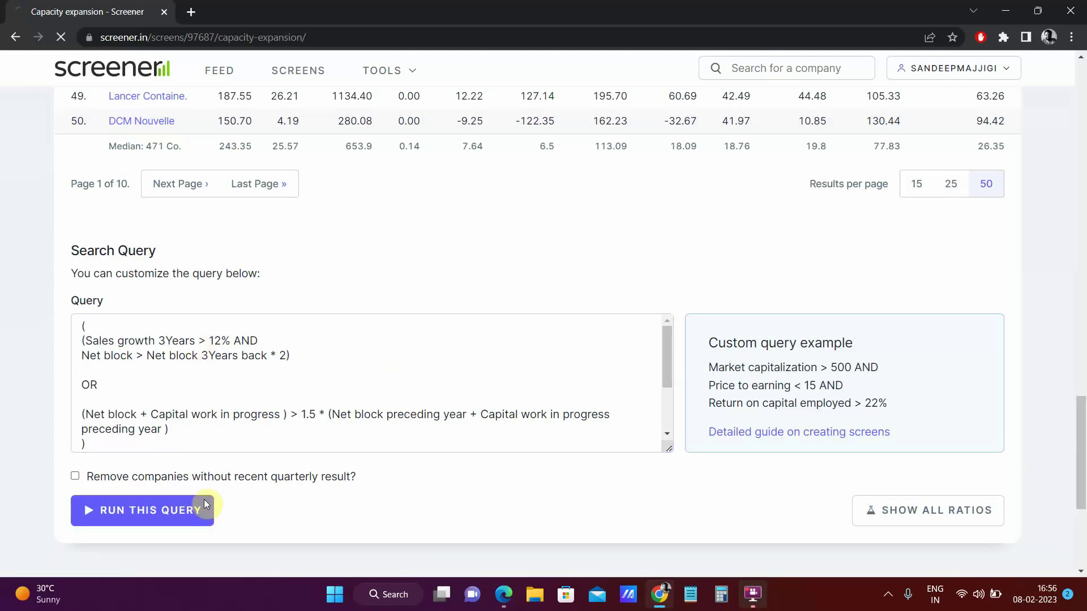
{"action": "left_click", "coordinate": [207, 509]}
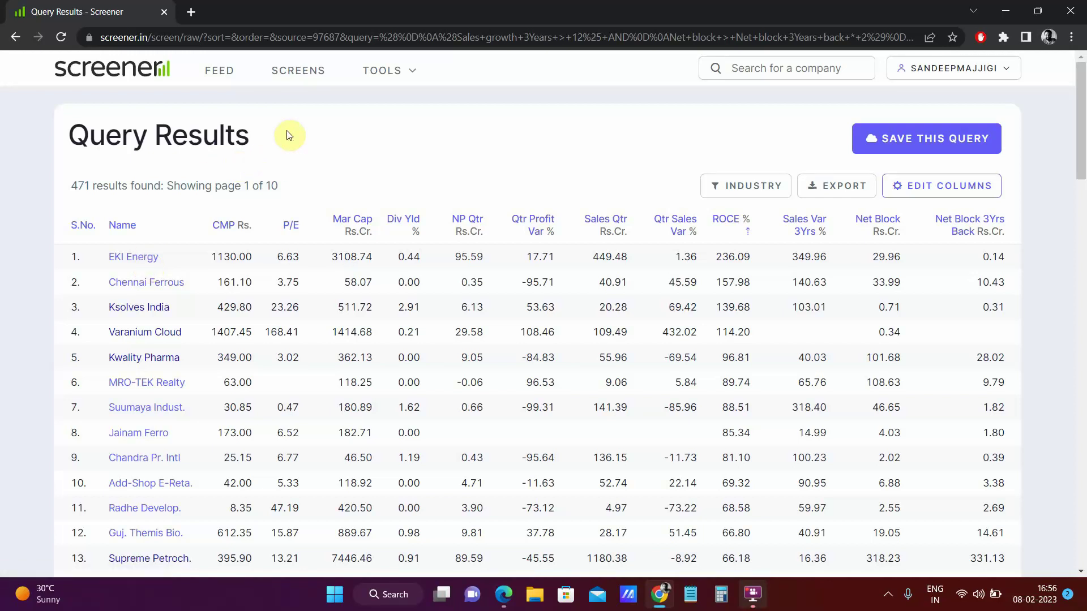
Create a new screen querying Market Capitalization < 1000 AND Price to Earning < 15, and run it
{"action": "left_click", "coordinate": [298, 80]}
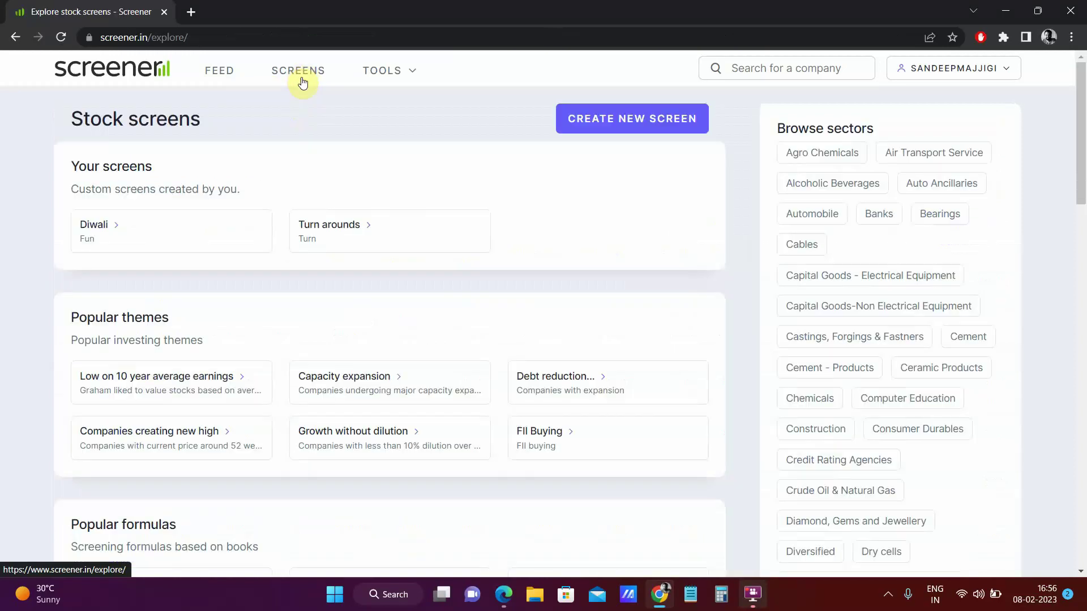
{"action": "left_click", "coordinate": [594, 120]}
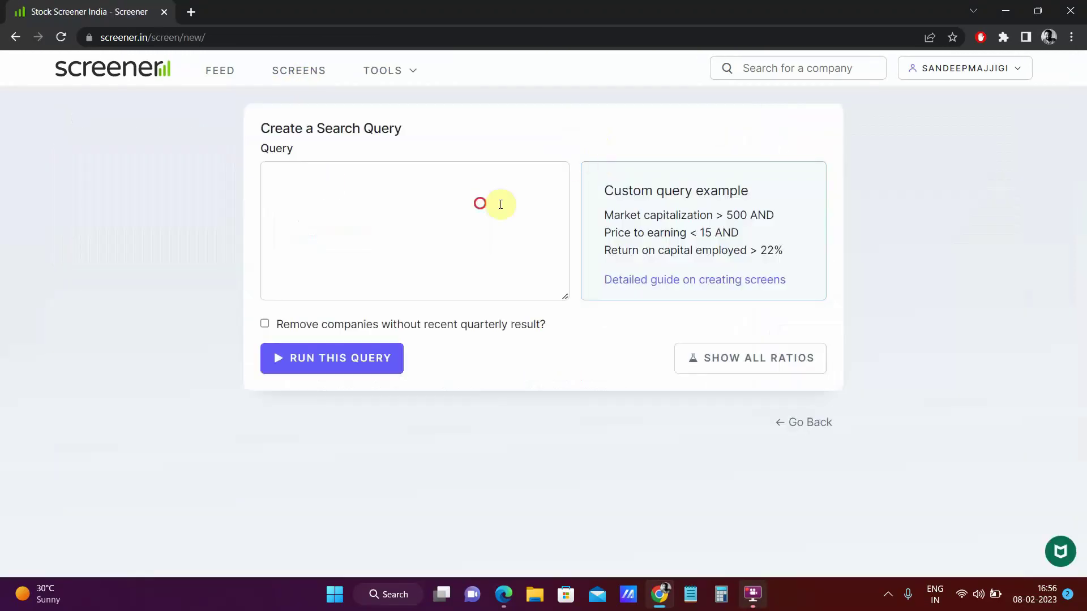
{"action": "left_click", "coordinate": [480, 203]}
{"action": "type", "text": "ma"}
{"action": "left_click", "coordinate": [436, 202]}
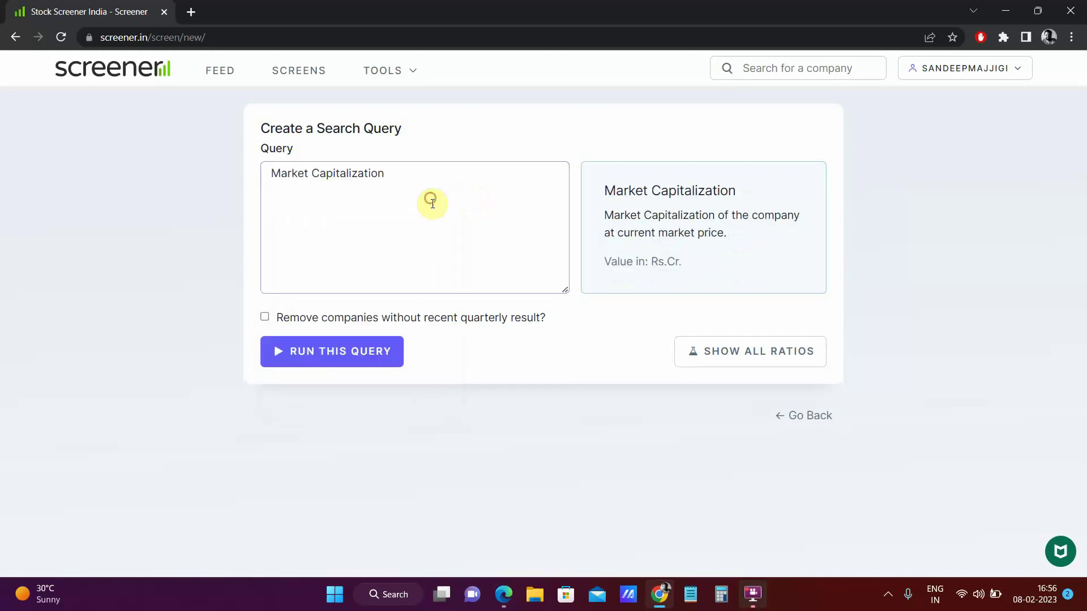
{"action": "type", "text": "< 1000 "}
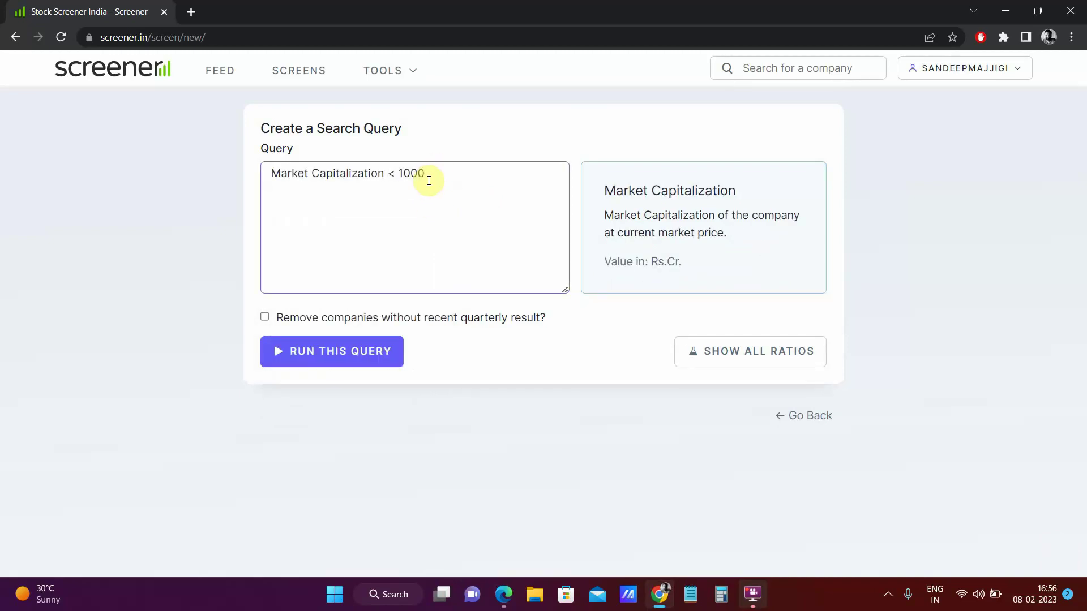
{"action": "type", "text": "a"}
{"action": "type", "text": "nd"}
{"action": "key", "text": "Return"}
{"action": "type", "text": "pe"}
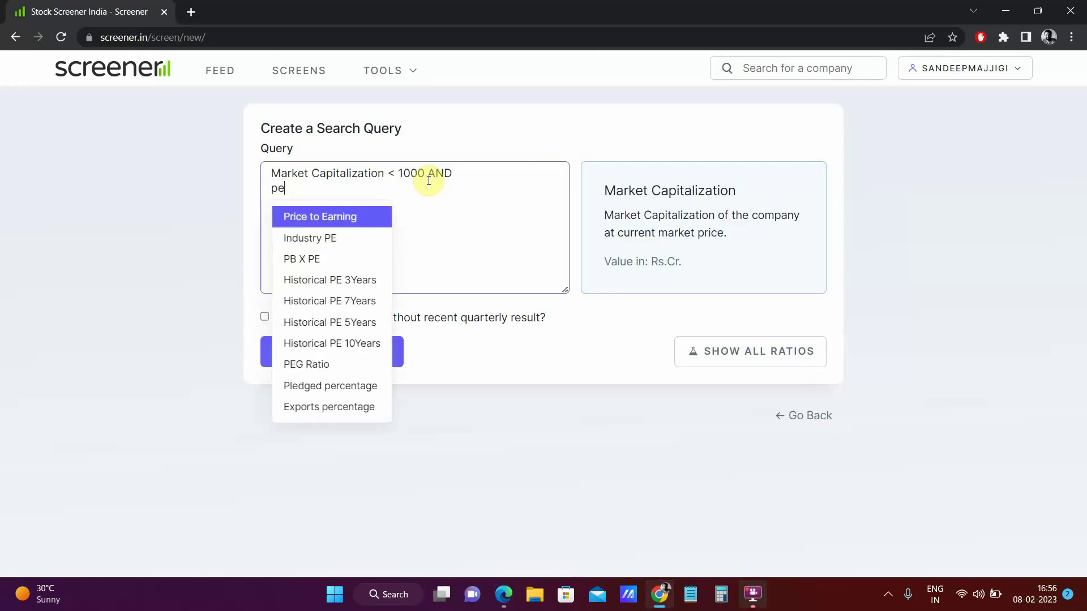
{"action": "left_click", "coordinate": [352, 218]}
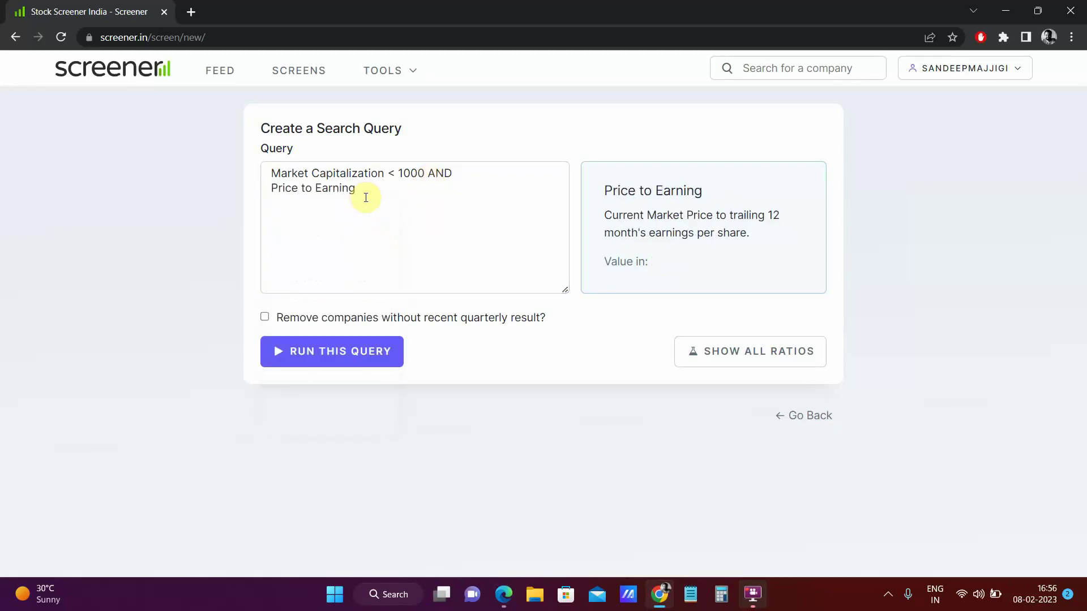
{"action": "type", "text": "< "}
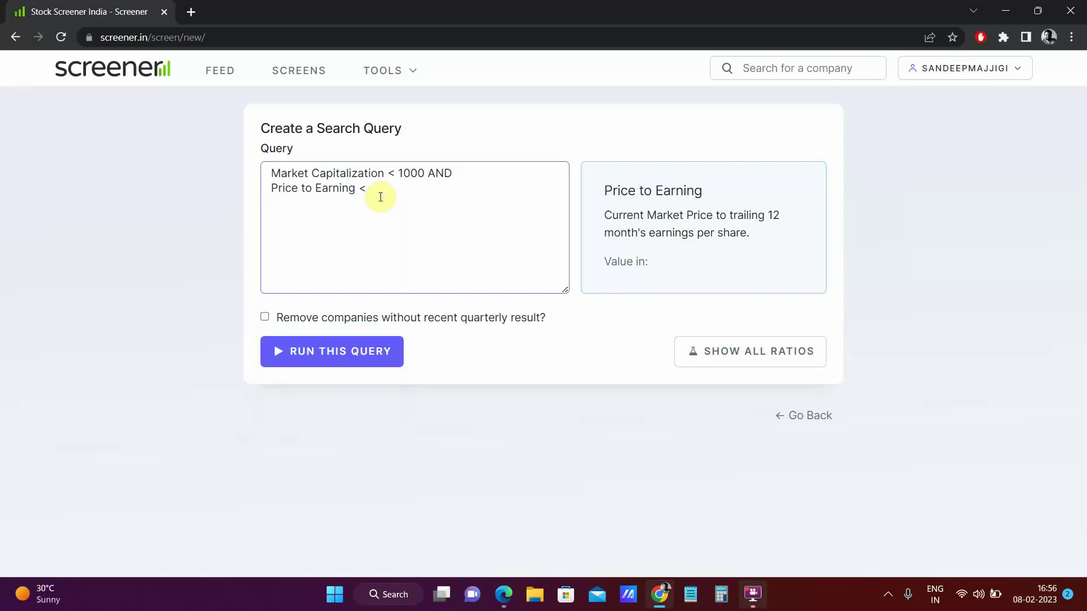
{"action": "type", "text": "15"}
{"action": "left_click", "coordinate": [374, 351]}
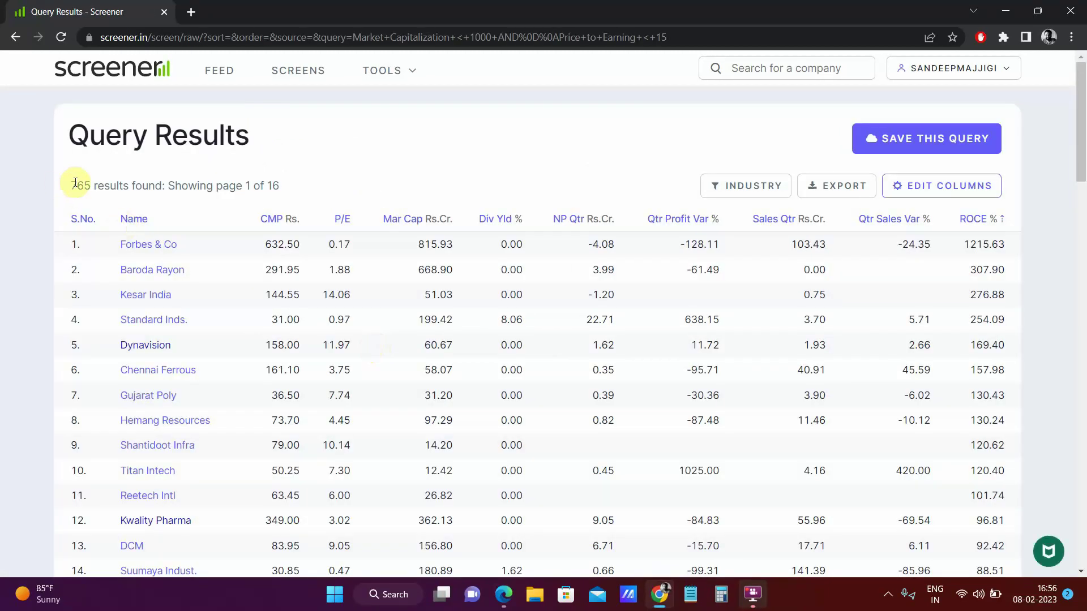
Add 'AND Return on capital employed > 15' to the query and rerun it
{"action": "scroll", "coordinate": [340, 190], "scroll_direction": "down", "scroll_amount": 20}
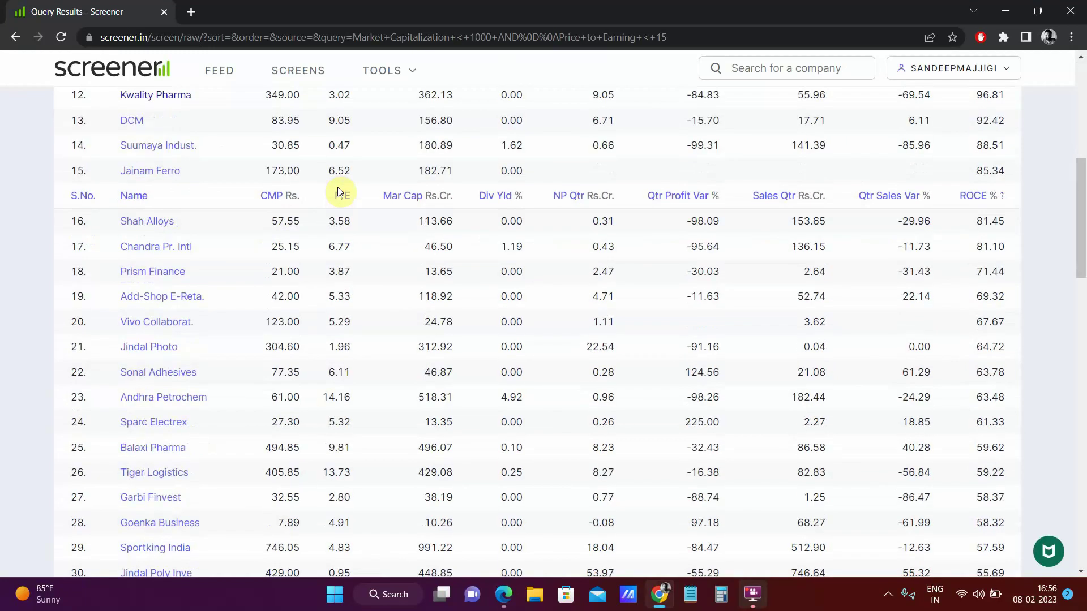
{"action": "scroll", "coordinate": [340, 191], "scroll_direction": "down", "scroll_amount": 7}
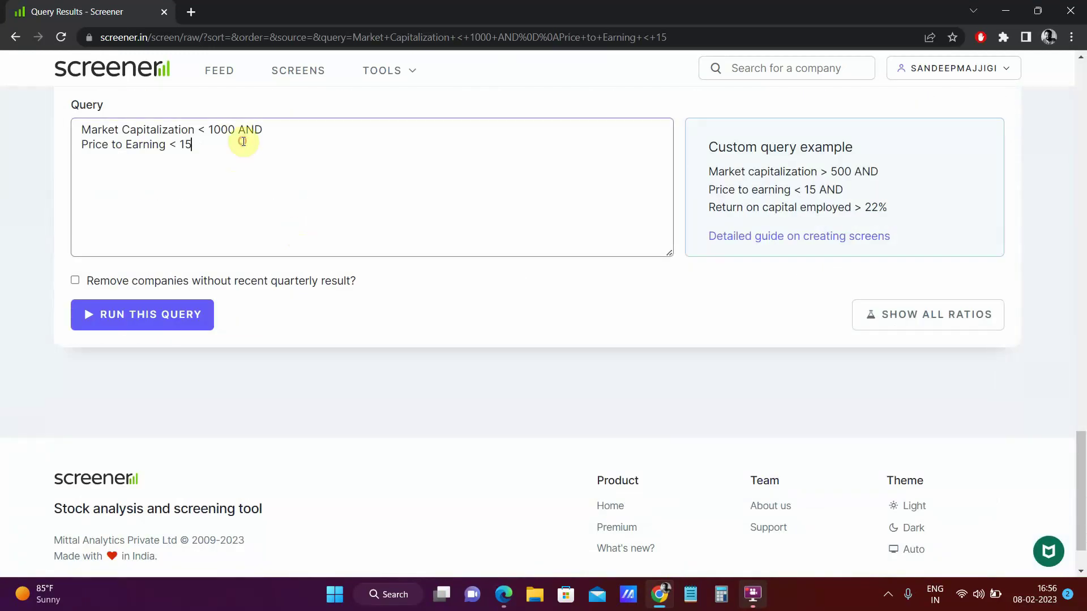
{"action": "type", "text": "AND"}
{"action": "key", "text": "Return"}
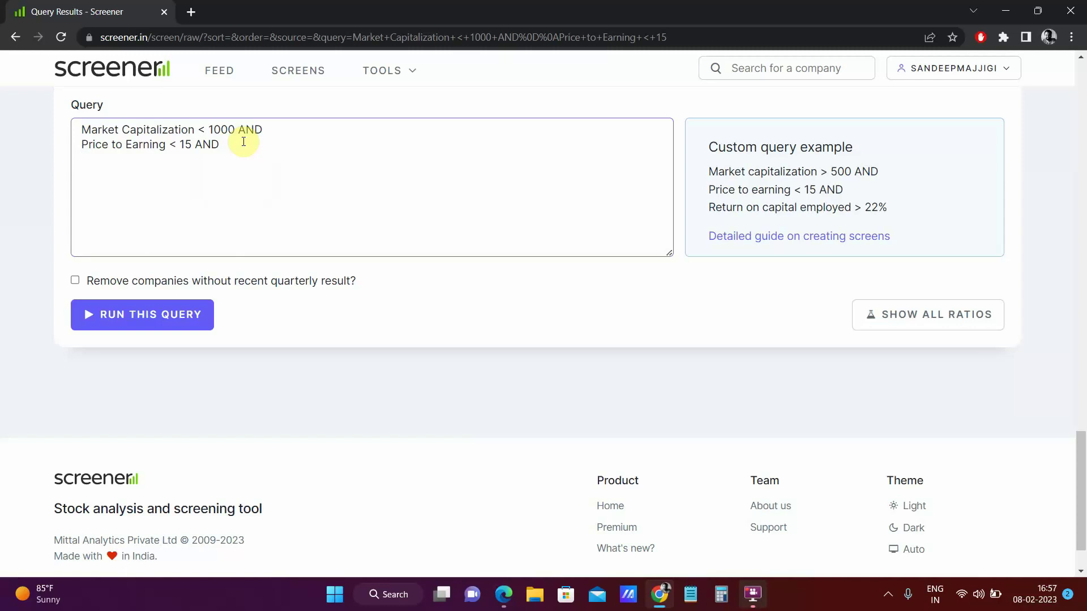
{"action": "type", "text": "roce"}
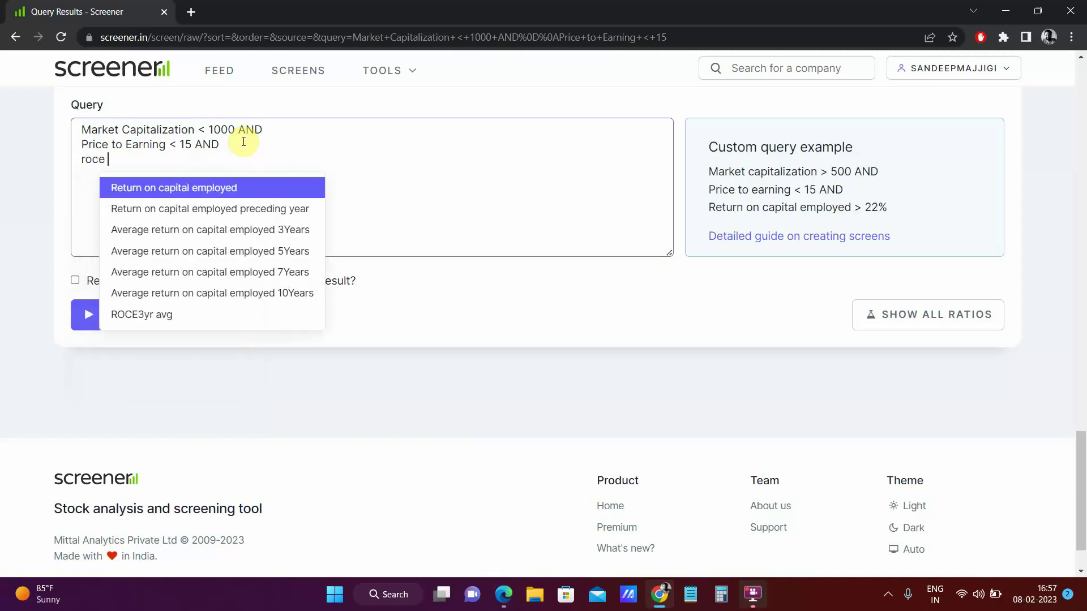
{"action": "left_click", "coordinate": [236, 185]}
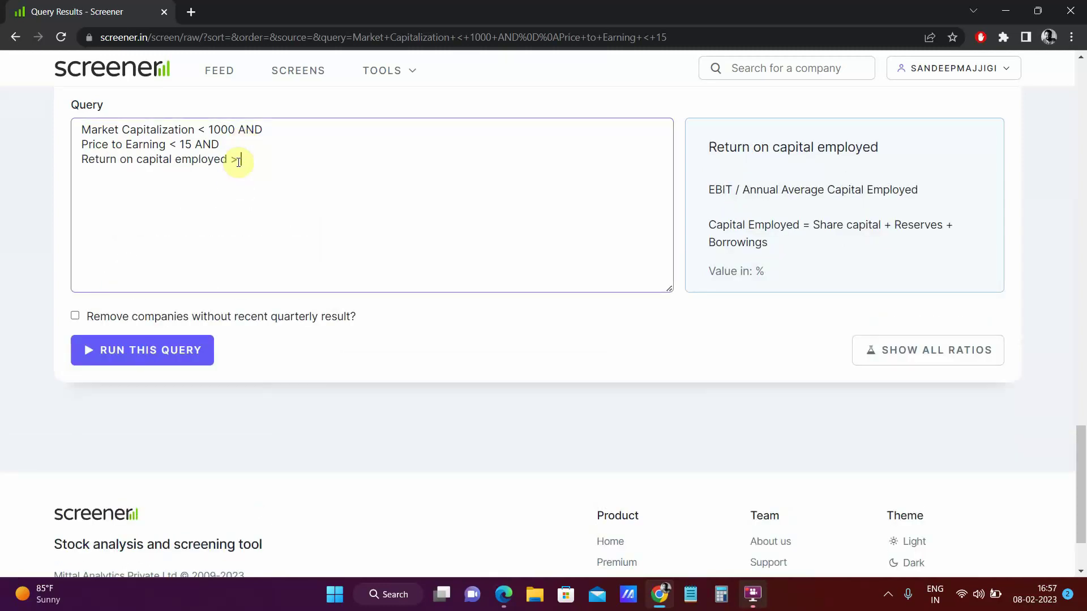
{"action": "left_click", "coordinate": [195, 351]}
Add 'AND Market Capitalization > 100' to the query and rerun it
{"action": "scroll", "coordinate": [277, 320], "scroll_direction": "down", "scroll_amount": 20}
{"action": "left_click", "coordinate": [284, 158]}
{"action": "type", "text": "AND"}
{"action": "key", "text": "Return"}
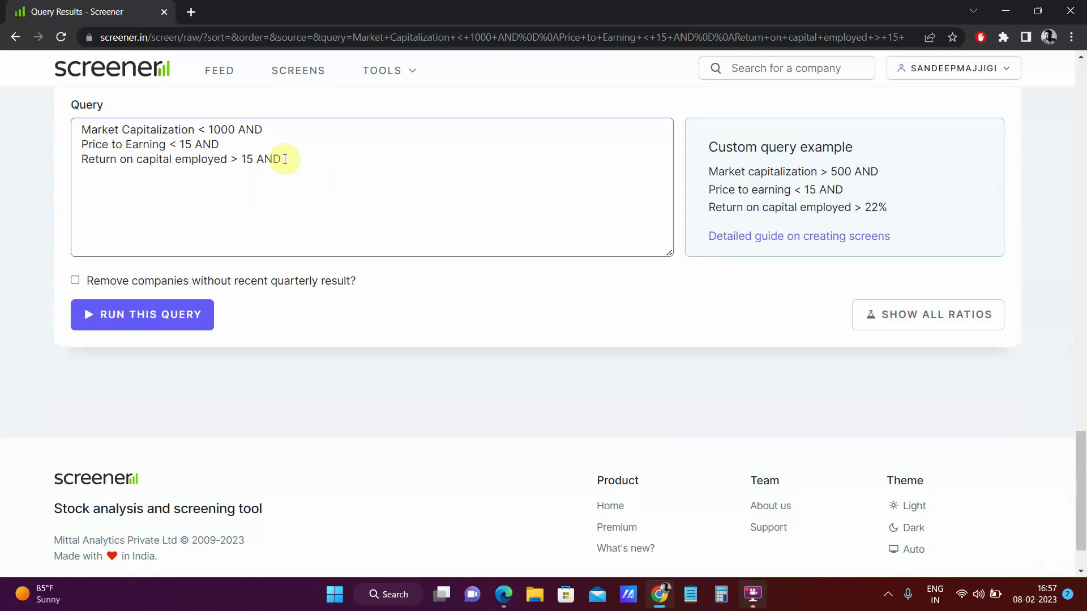
{"action": "type", "text": "market"}
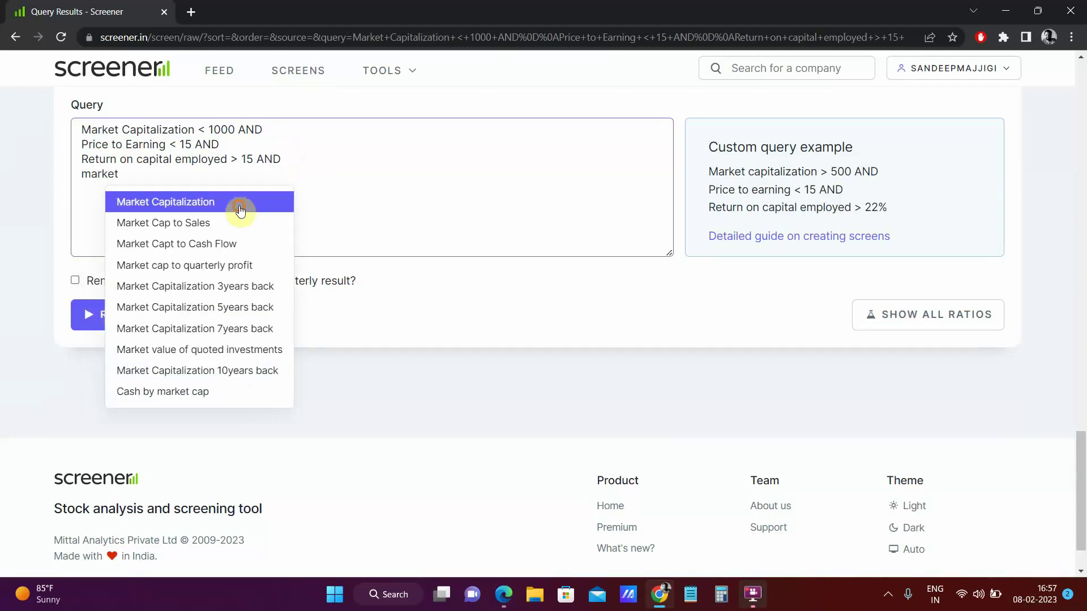
{"action": "left_click", "coordinate": [237, 203]}
{"action": "type", "text": "> 100"}
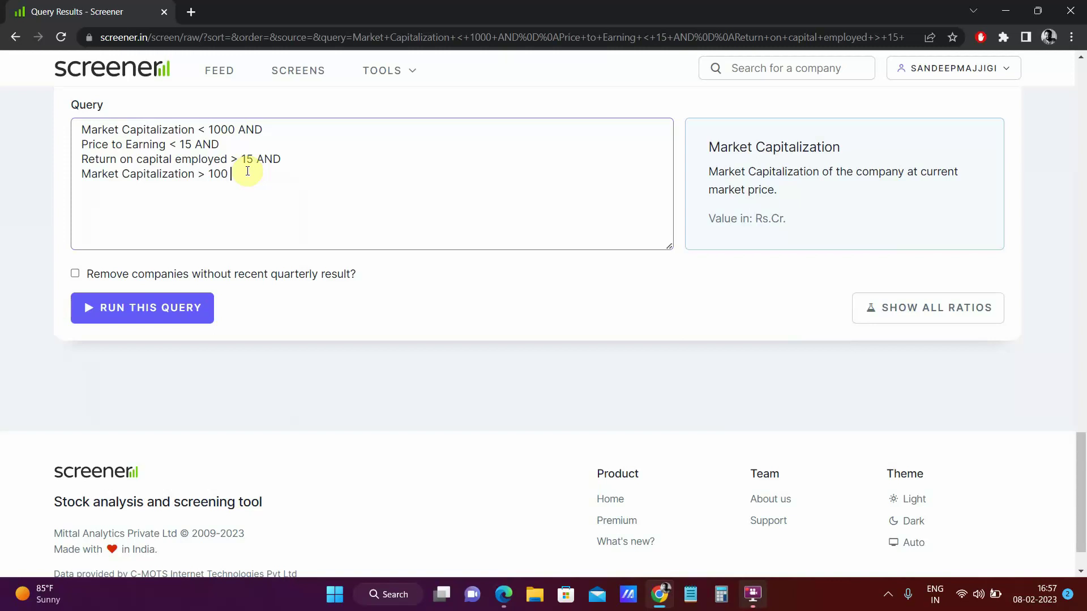
{"action": "left_click", "coordinate": [193, 304]}
Append 'AND Debt to equity < 1' to the query, correcting a mistaken debtplus autocomplete pick
{"action": "scroll", "coordinate": [221, 219], "scroll_direction": "down", "scroll_amount": 6}
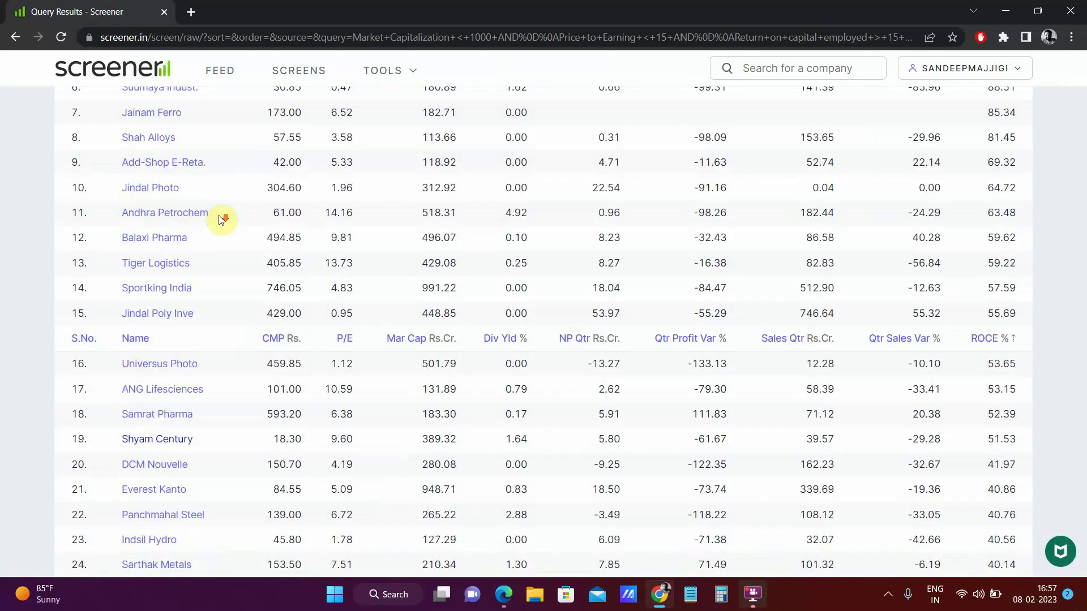
{"action": "scroll", "coordinate": [222, 219], "scroll_direction": "down", "scroll_amount": 20}
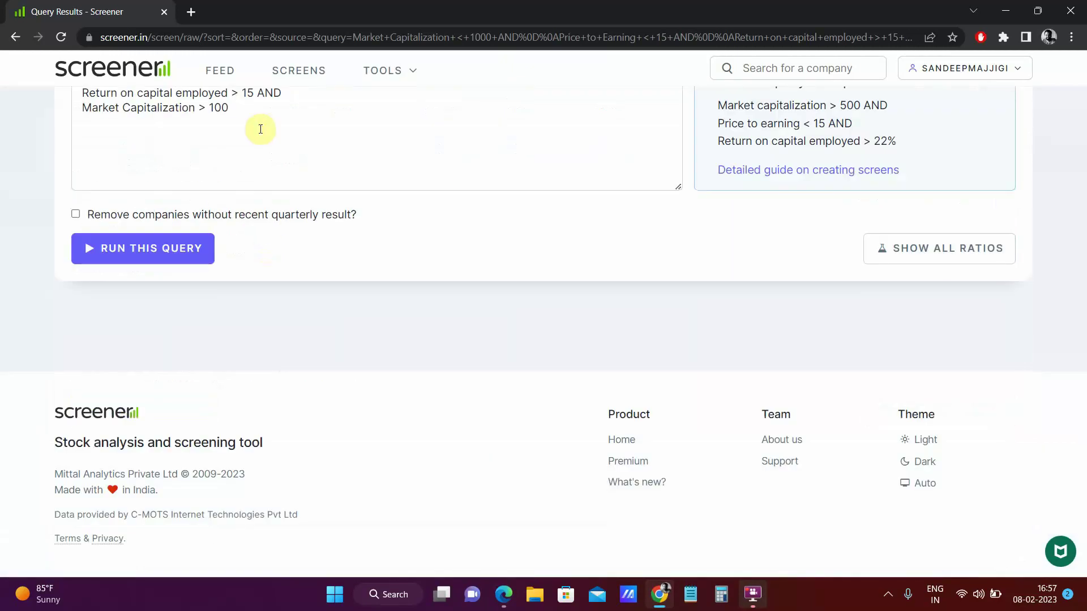
{"action": "left_click", "coordinate": [259, 112]}
{"action": "type", "text": "AND"}
{"action": "key", "text": "Return"}
{"action": "type", "text": "deb"}
{"action": "left_click", "coordinate": [171, 187]}
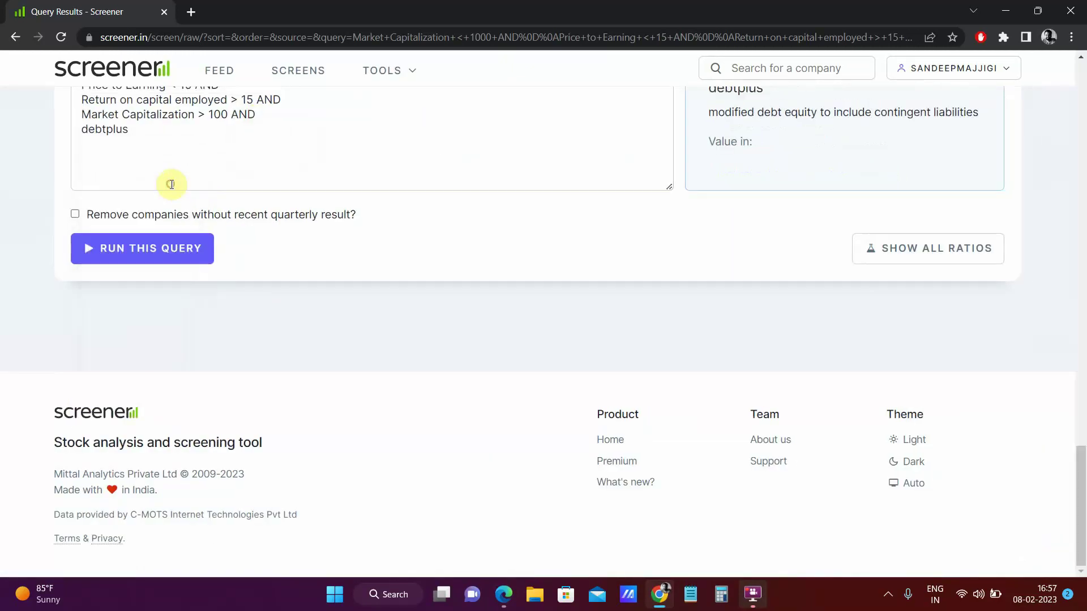
{"action": "left_click", "coordinate": [171, 138]}
{"action": "key", "text": "BackSpace"}
{"action": "key", "text": "BackSpace"}
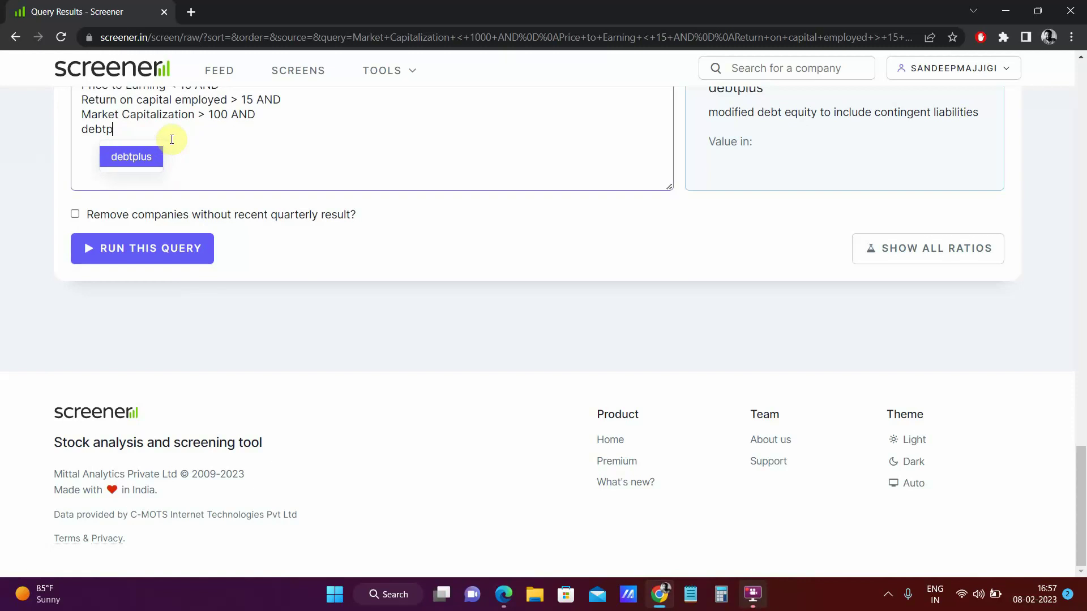
{"action": "key", "text": "BackSpace"}
{"action": "key", "text": "BackSpace"}
{"action": "left_click", "coordinate": [127, 180]}
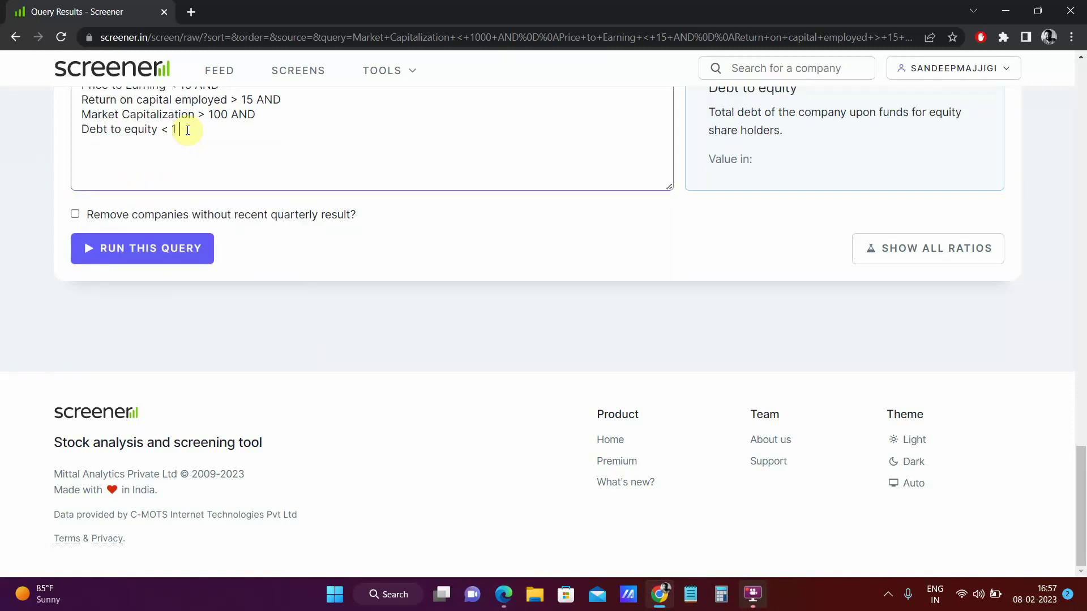
Rerun the query and review the 168 results across four pages
{"action": "left_click", "coordinate": [177, 252]}
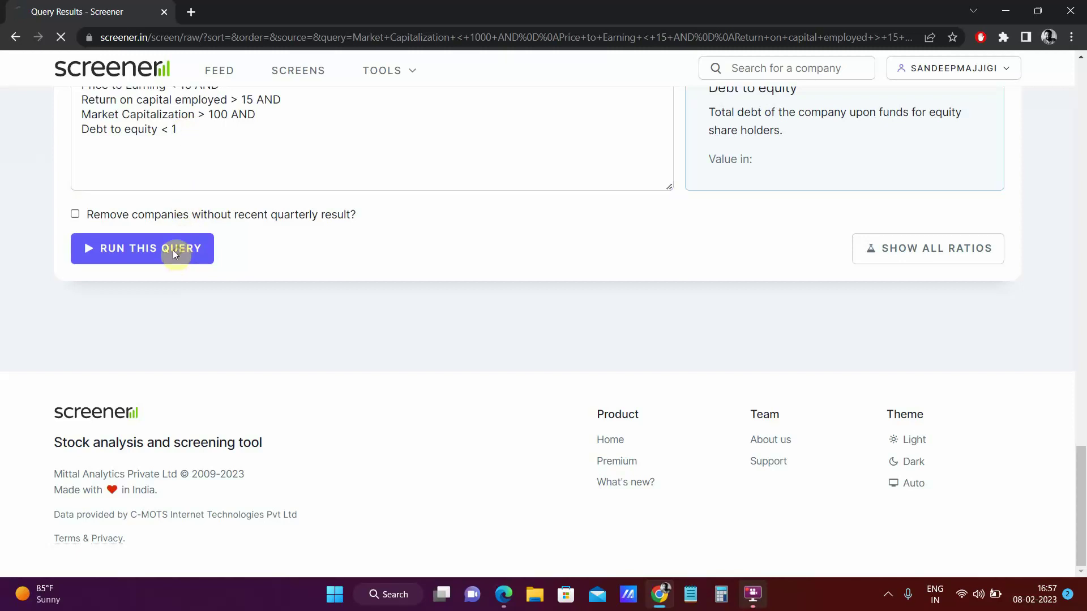
{"action": "scroll", "coordinate": [232, 261], "scroll_direction": "down", "scroll_amount": 15}
{"action": "scroll", "coordinate": [237, 268], "scroll_direction": "down", "scroll_amount": 5}
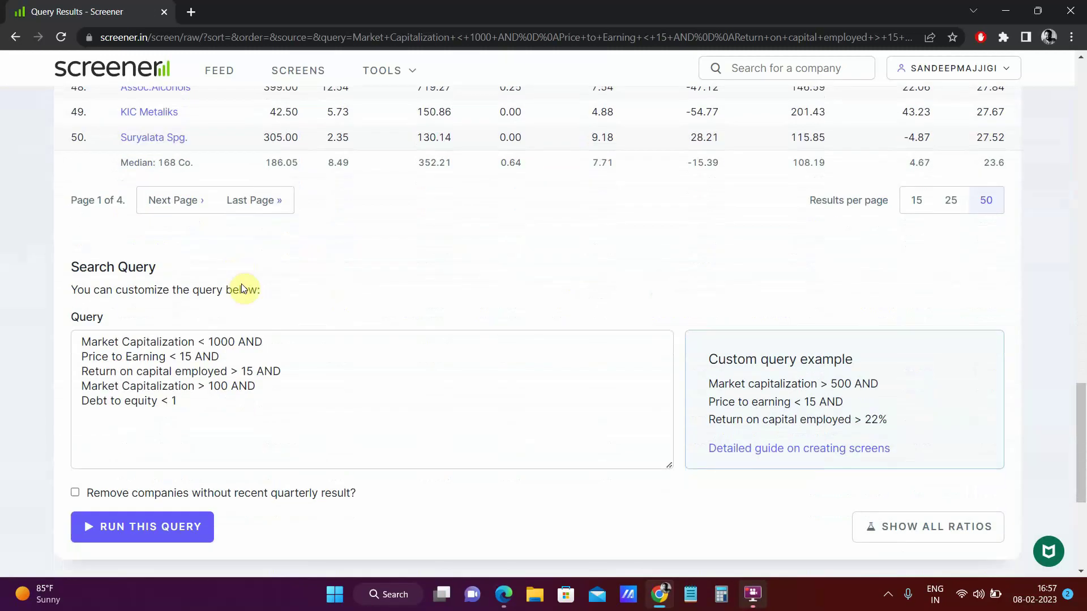
Append 'AND Promoter holding > 60' and rerun, narrowing the list to 98 companies
{"action": "left_click", "coordinate": [210, 395]}
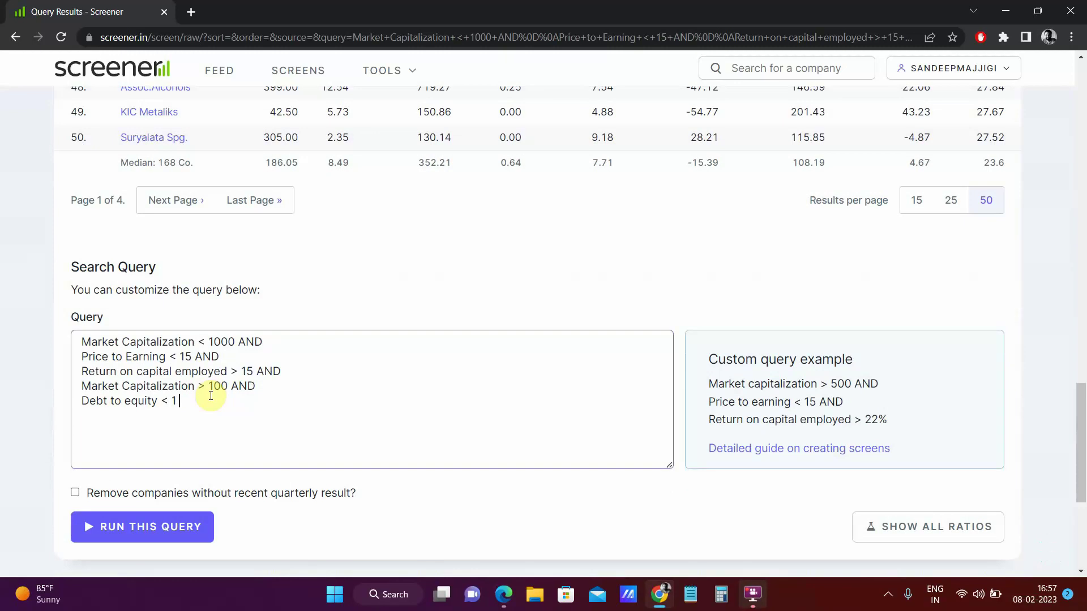
{"action": "type", "text": "AND"}
{"action": "key", "text": "Return"}
{"action": "type", "text": "pr"}
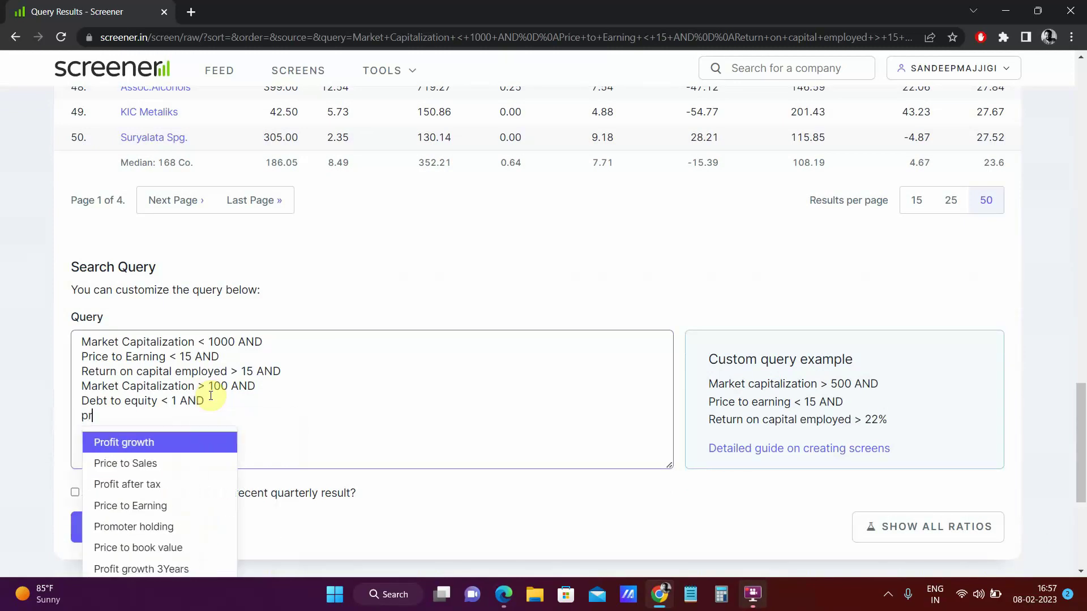
{"action": "type", "text": "omo"}
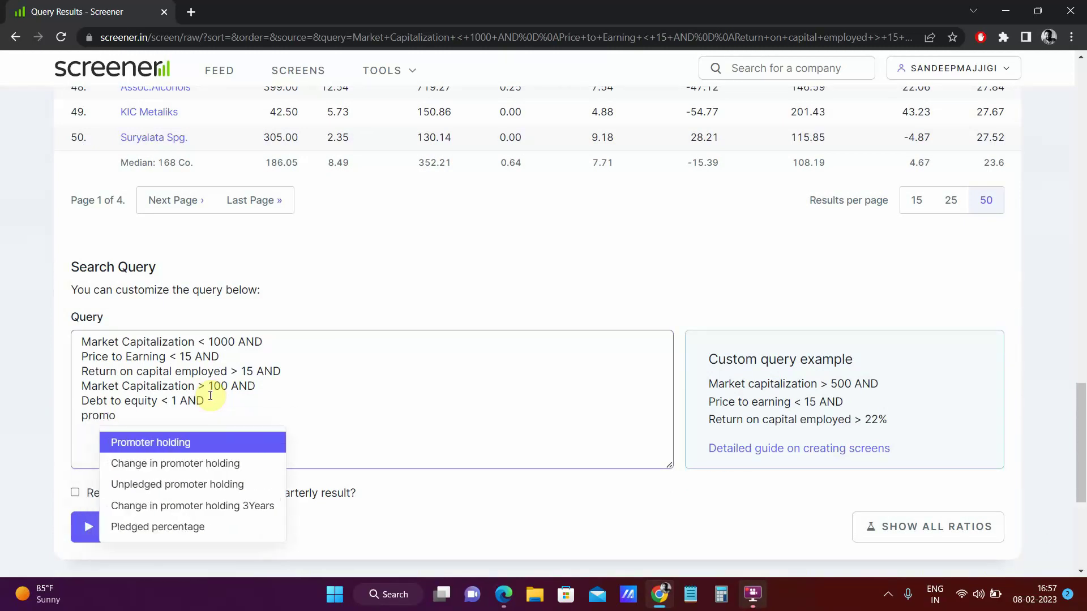
{"action": "left_click", "coordinate": [213, 443]}
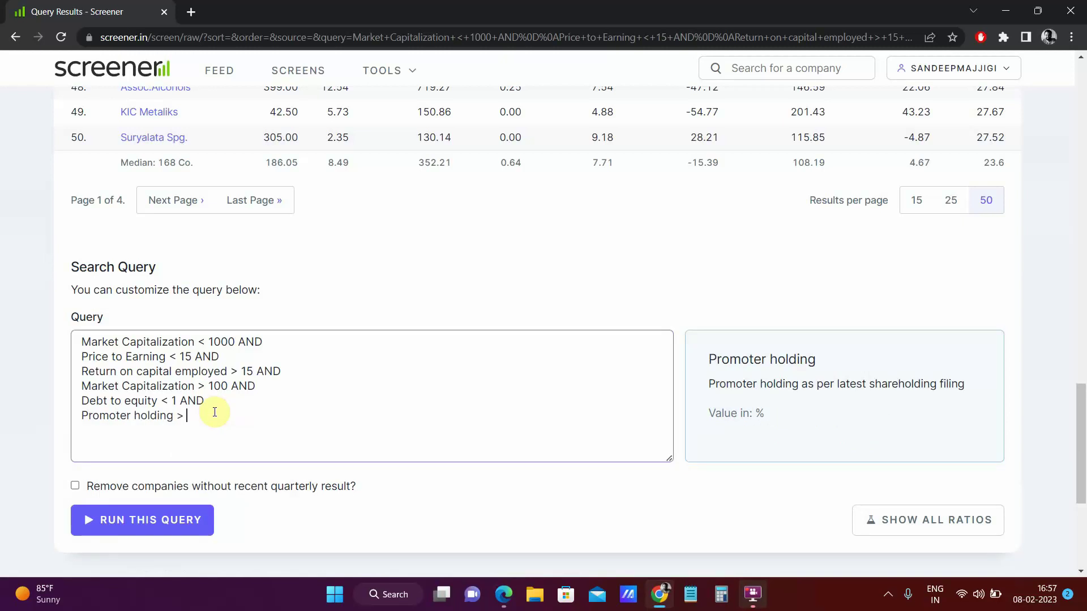
{"action": "left_click", "coordinate": [194, 508]}
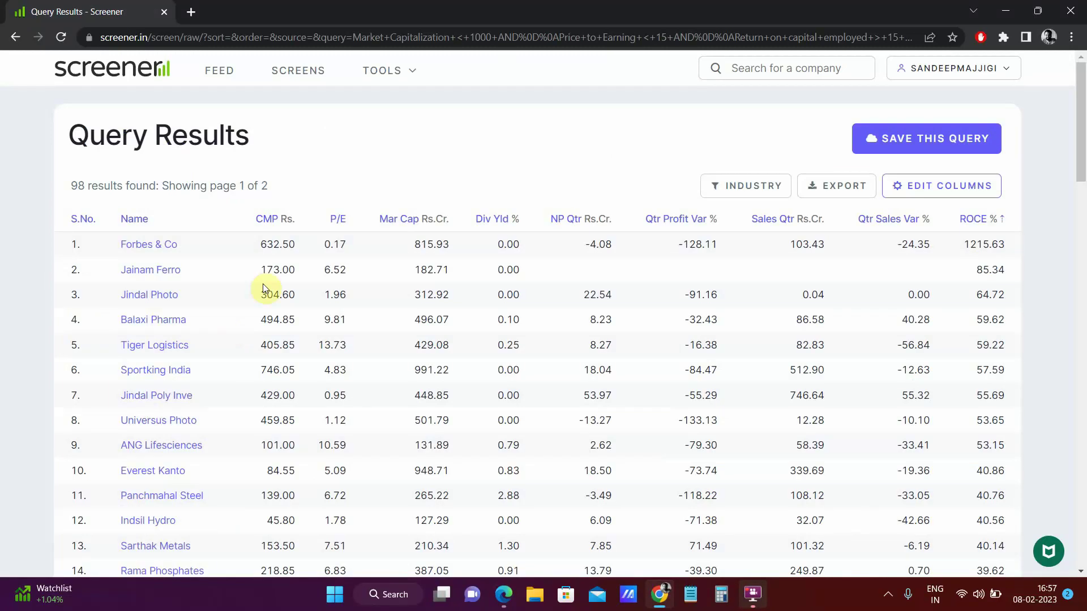
{"action": "scroll", "coordinate": [263, 284], "scroll_direction": "down", "scroll_amount": 12}
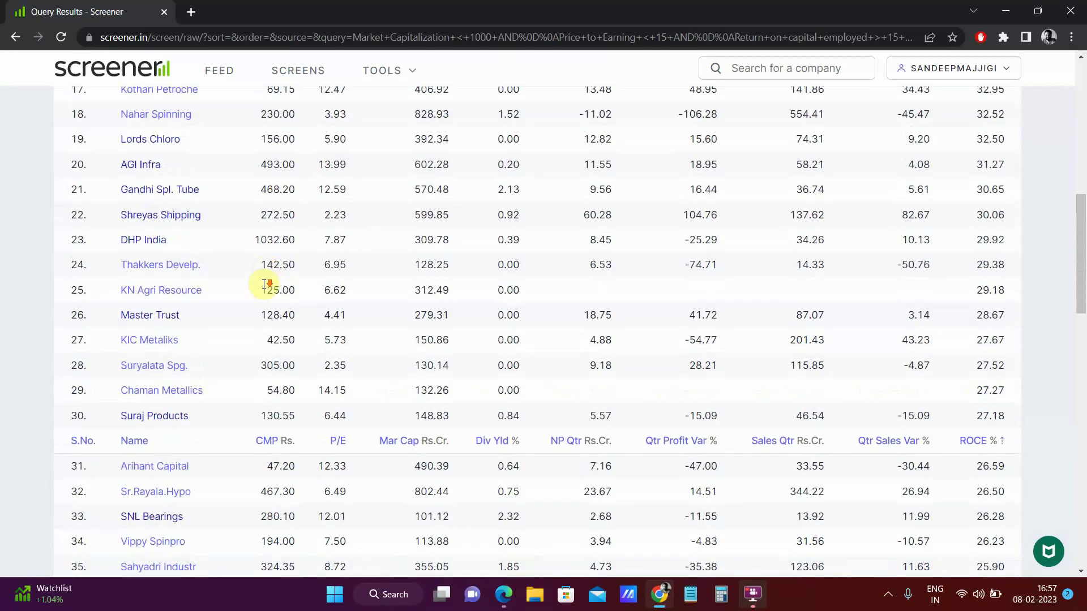
{"action": "scroll", "coordinate": [266, 283], "scroll_direction": "down", "scroll_amount": 12}
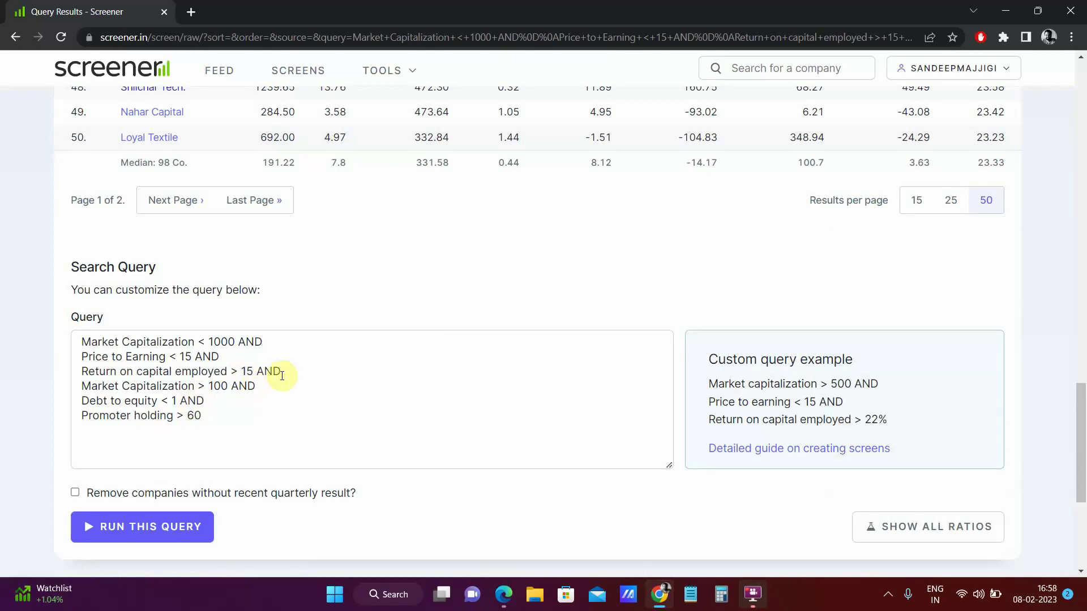
Tighten the limits to P/E < 10, market cap > 200 and Debt to equity < 0.5, then rerun for 28 results
{"action": "left_click", "coordinate": [188, 355]}
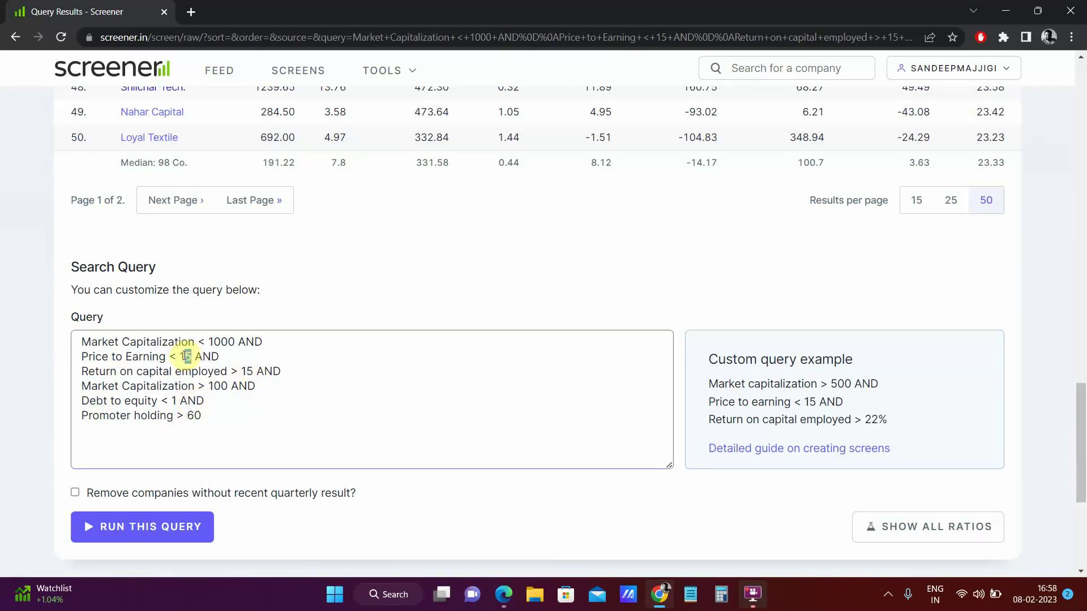
{"action": "type", "text": "10"}
{"action": "left_click", "coordinate": [210, 386]}
{"action": "key", "text": "BackSpace"}
{"action": "type", "text": "2"}
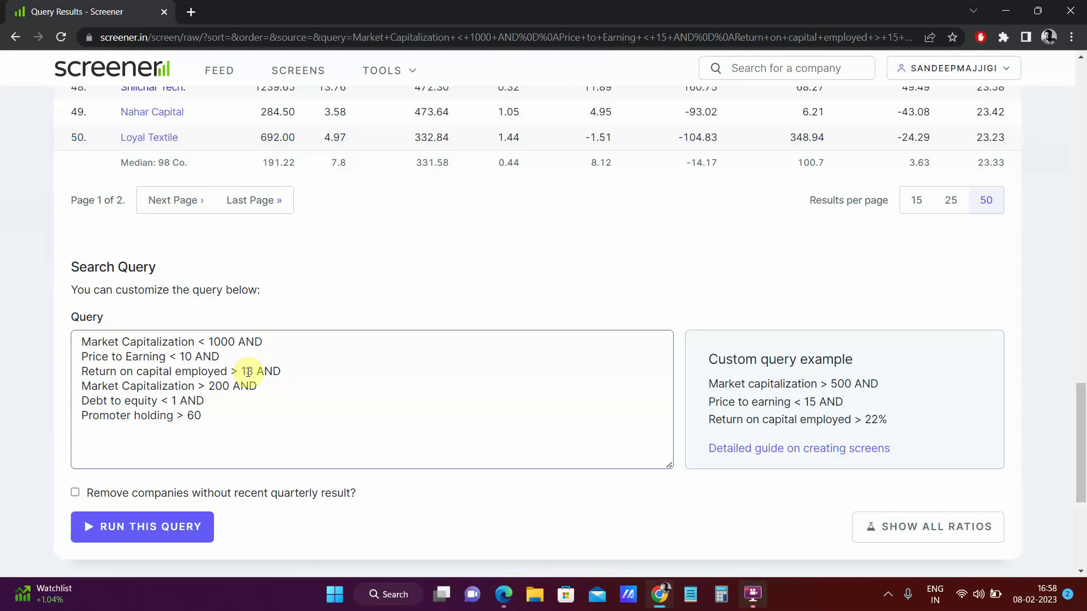
{"action": "left_click", "coordinate": [176, 403]}
{"action": "key", "text": "BackSpace"}
{"action": "type", "text": "0.5"}
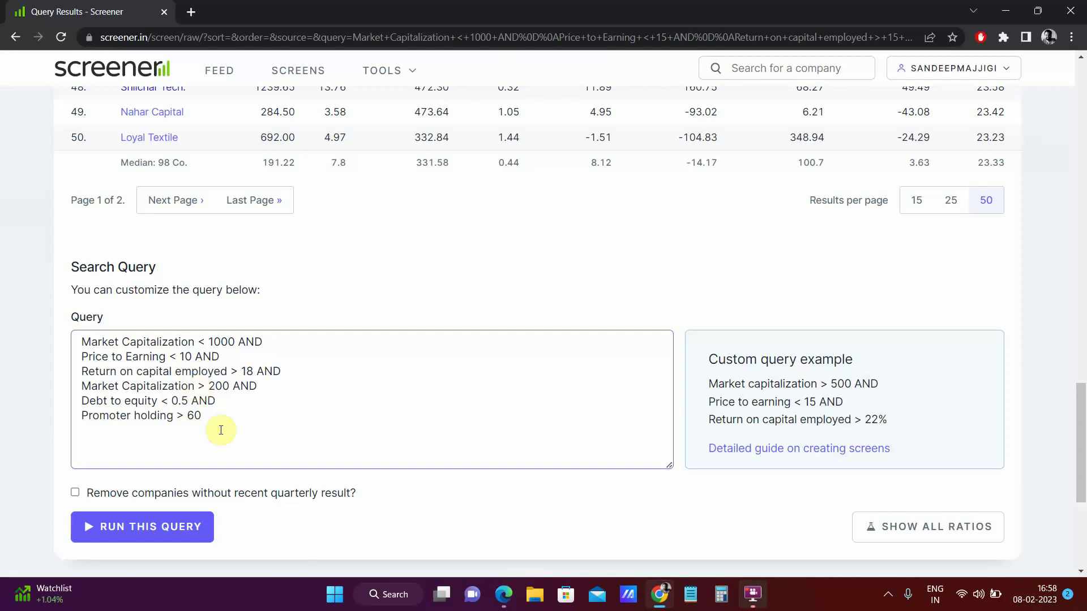
{"action": "left_click", "coordinate": [202, 527]}
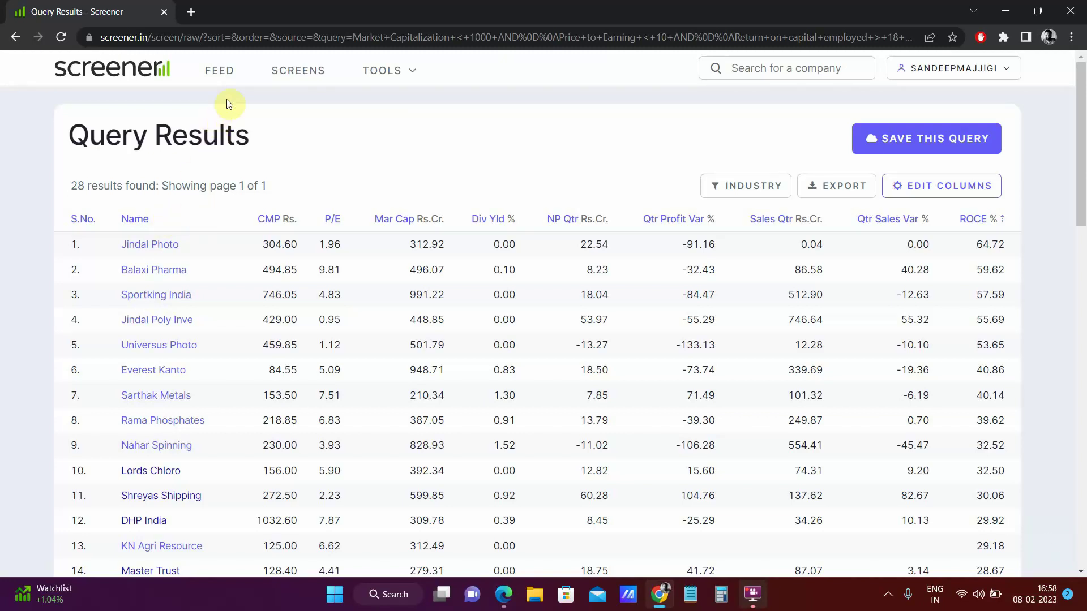
Go to the Screens page and open the Cables sector list of 24 companies
{"action": "left_click", "coordinate": [228, 75]}
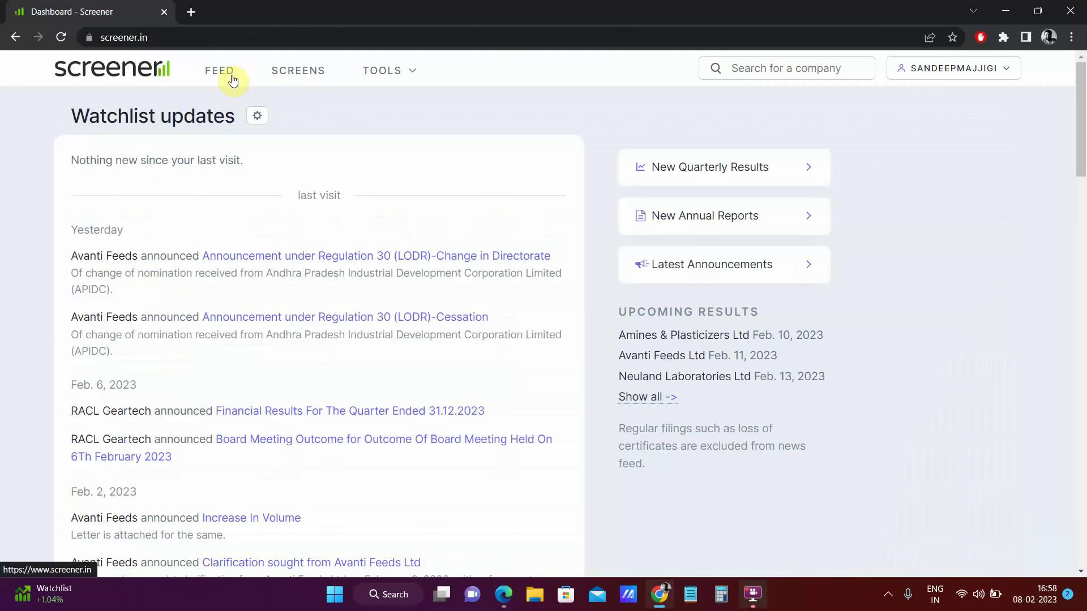
{"action": "left_click", "coordinate": [282, 73]}
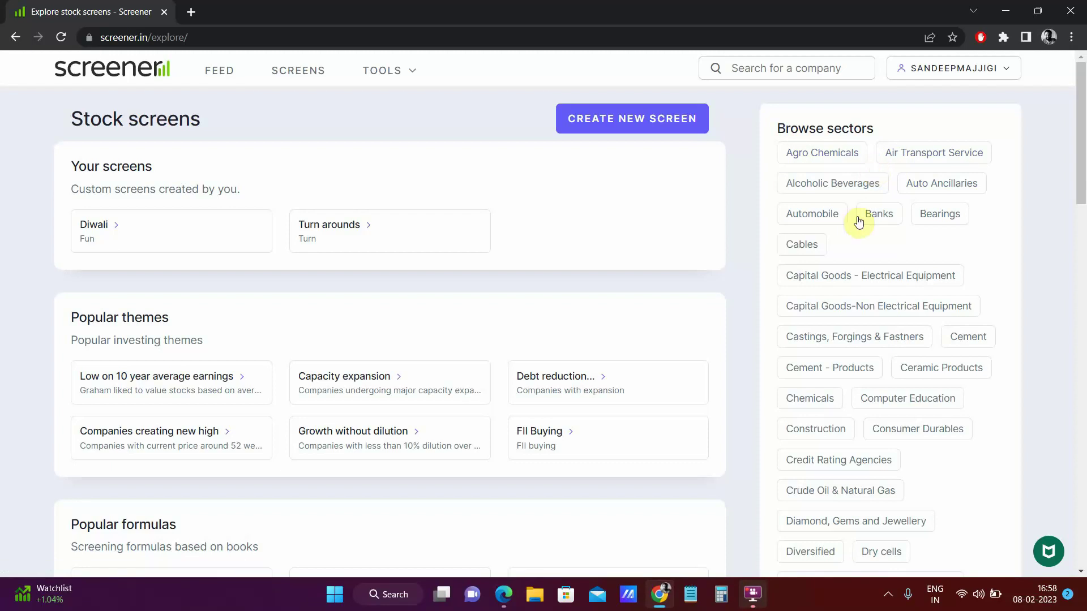
{"action": "left_click", "coordinate": [818, 243]}
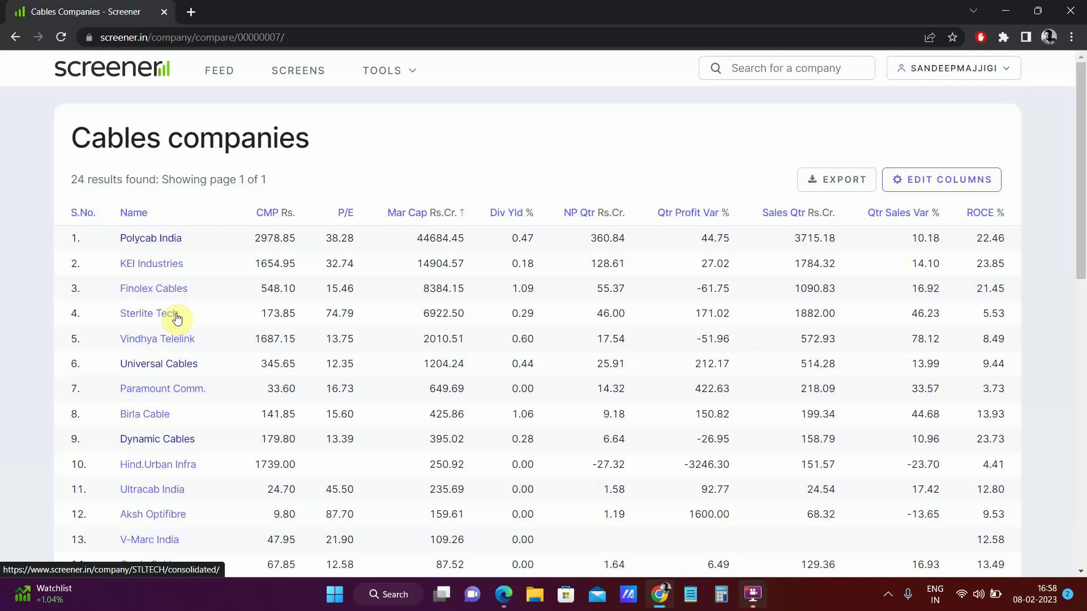
Sort the Cables table by P/E, toggling highest and lowest first, and select Geekay Wires' 7.21
{"action": "left_click", "coordinate": [347, 219]}
{"action": "left_click", "coordinate": [346, 219]}
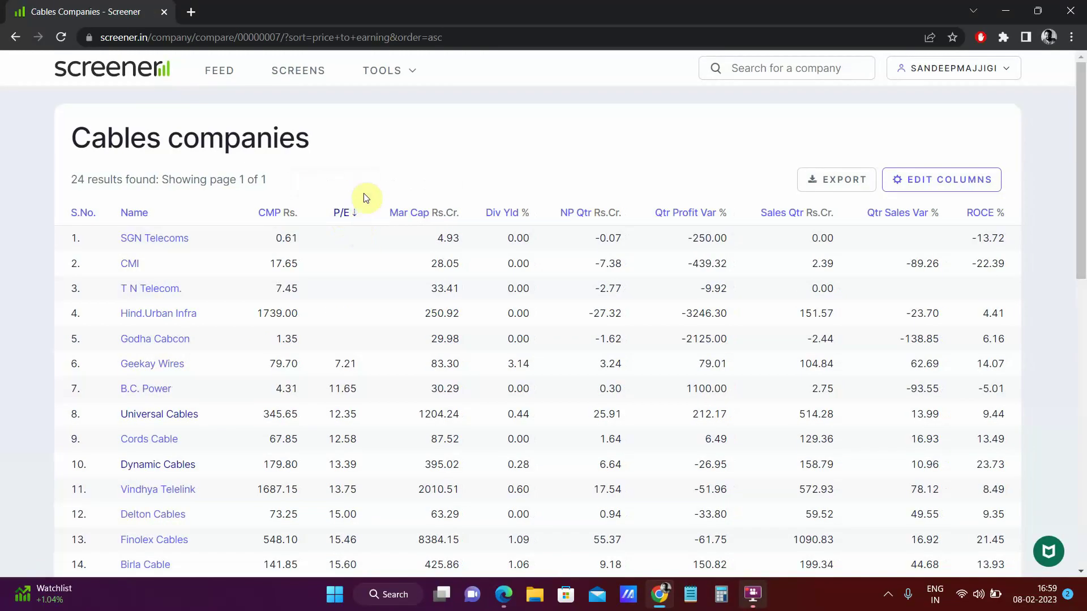
{"action": "left_click", "coordinate": [353, 217]}
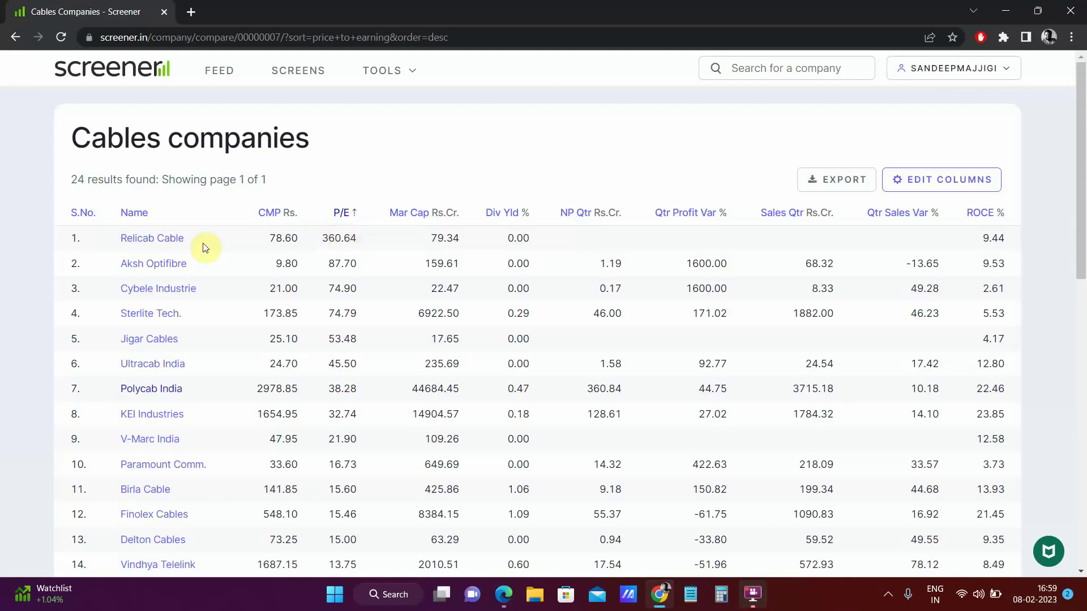
{"action": "left_click", "coordinate": [356, 215]}
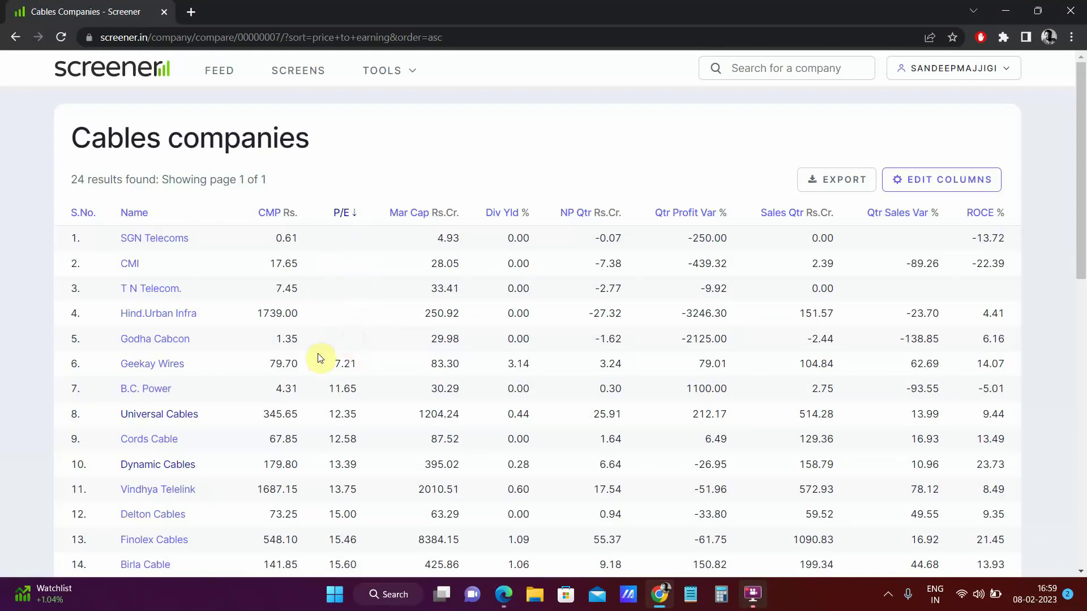
{"action": "double_click", "coordinate": [339, 364]}
Sort the table by market cap ascending so SGN Telecoms at 4.93 Cr leads
{"action": "left_click", "coordinate": [453, 213]}
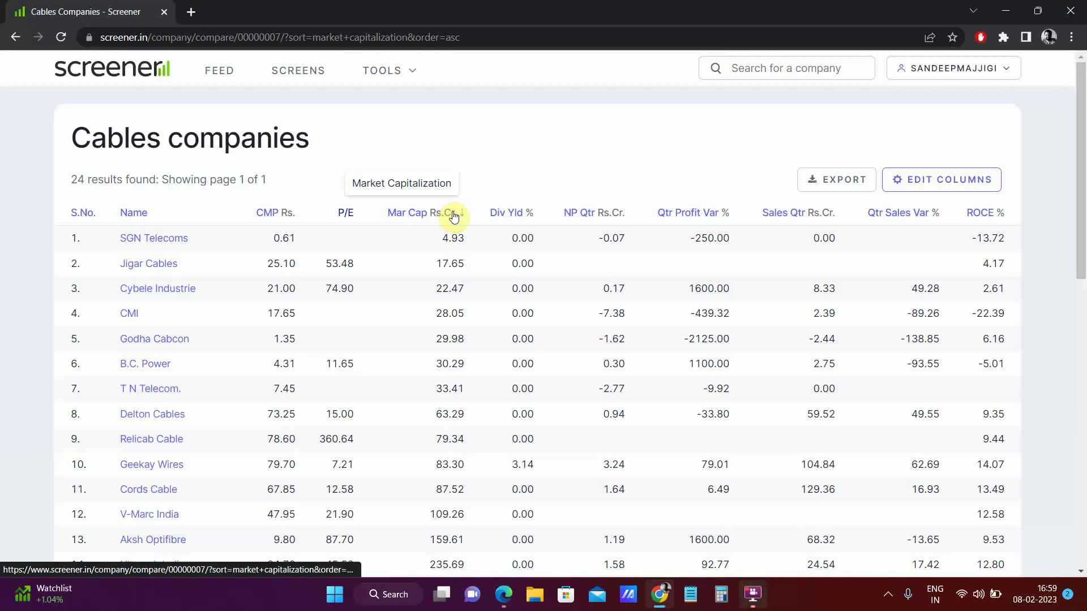
{"action": "scroll", "coordinate": [424, 203], "scroll_direction": "down", "scroll_amount": 3}
{"action": "scroll", "coordinate": [423, 204], "scroll_direction": "down", "scroll_amount": 6}
{"action": "scroll", "coordinate": [573, 185], "scroll_direction": "up", "scroll_amount": 7}
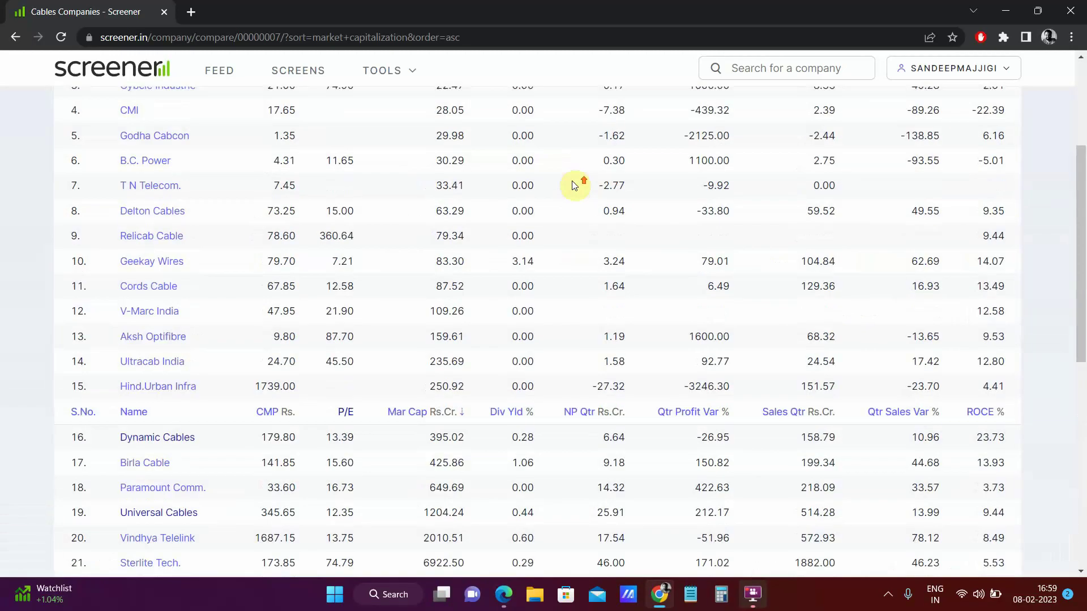
{"action": "scroll", "coordinate": [566, 185], "scroll_direction": "up", "scroll_amount": 2}
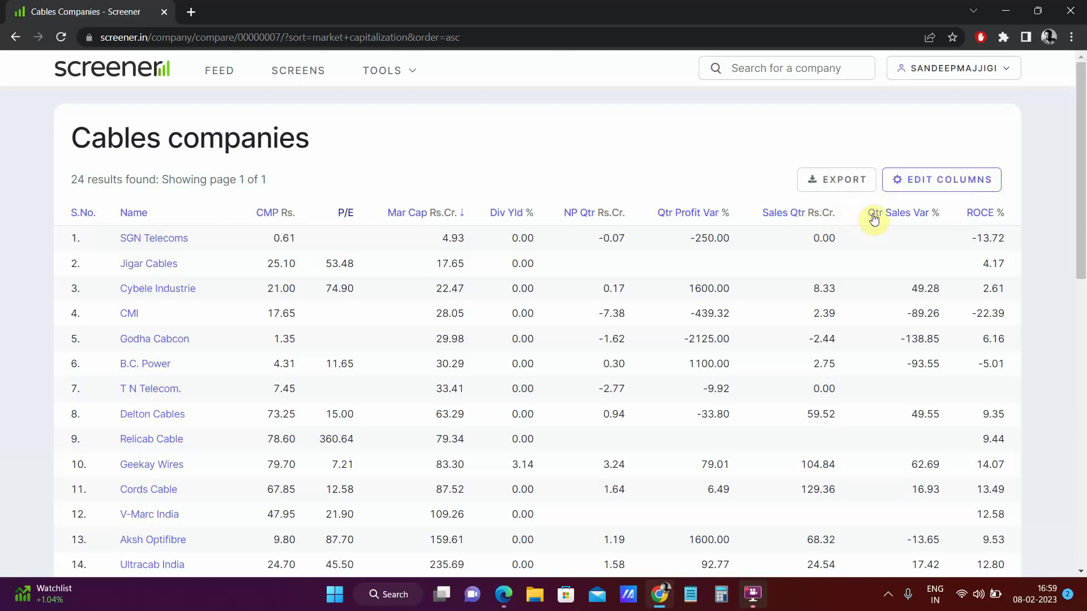
Add the OPM column from the Recent group to the Cables table and save the columns
{"action": "left_click", "coordinate": [922, 180]}
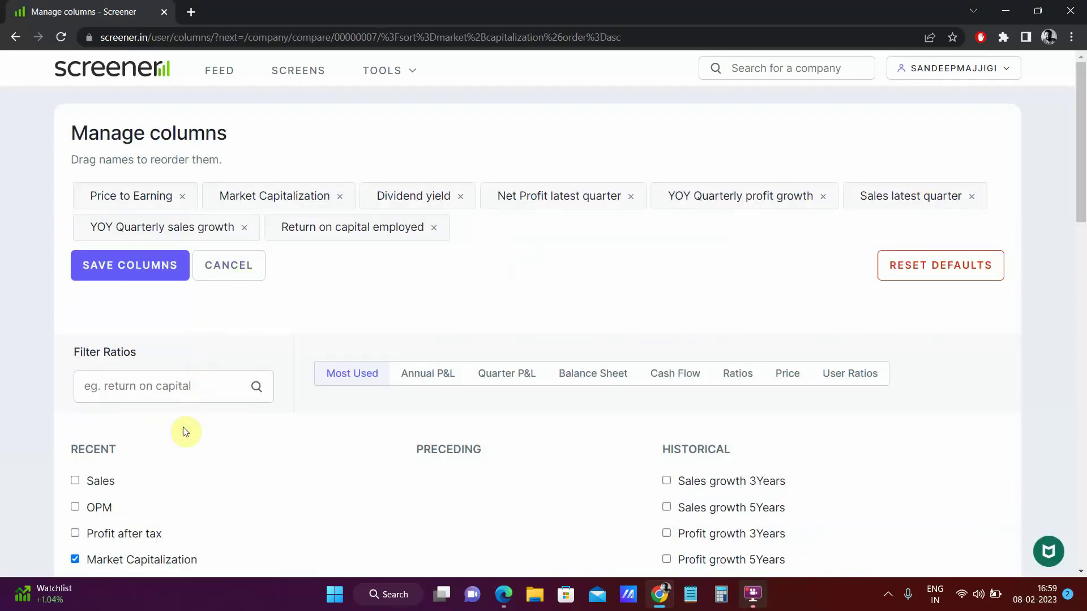
{"action": "left_click", "coordinate": [77, 507]}
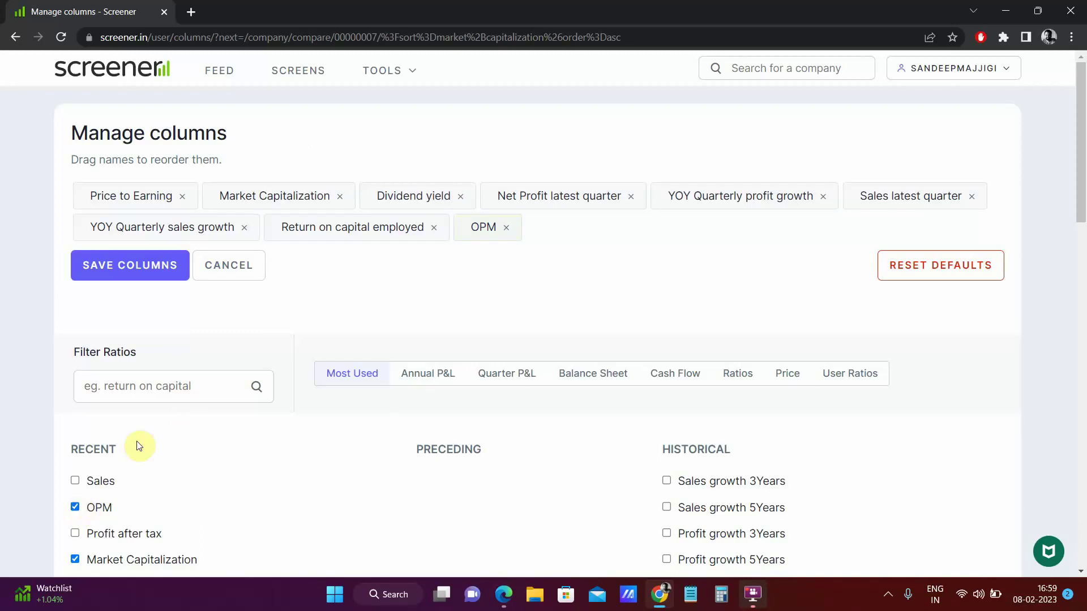
{"action": "left_click", "coordinate": [143, 283]}
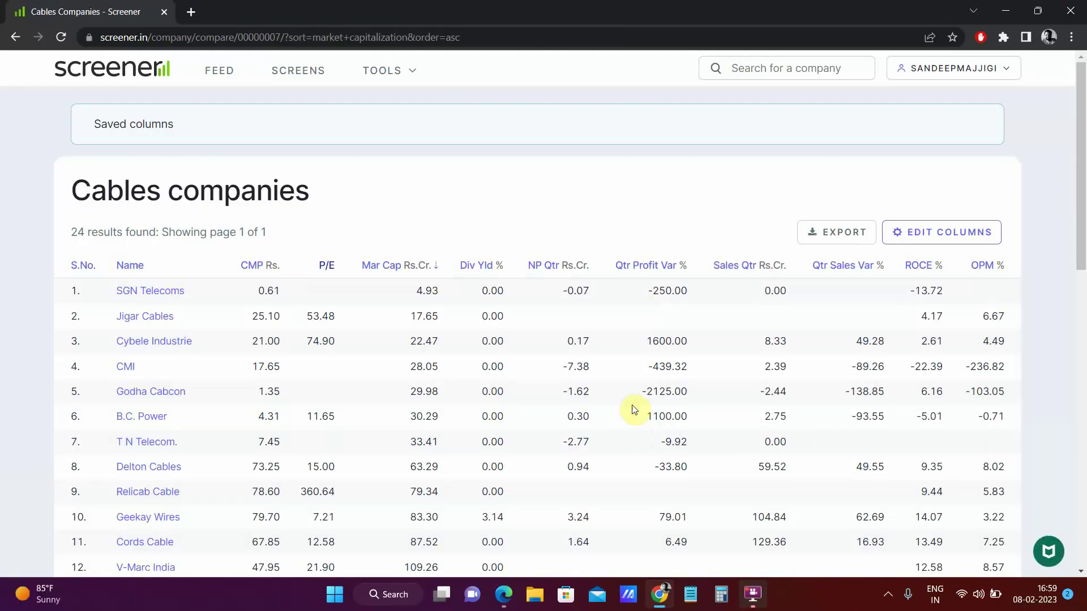
Sort the Cables table by OPM %, ending highest first with Aksh Optifibre at 16.99
{"action": "left_click", "coordinate": [984, 266]}
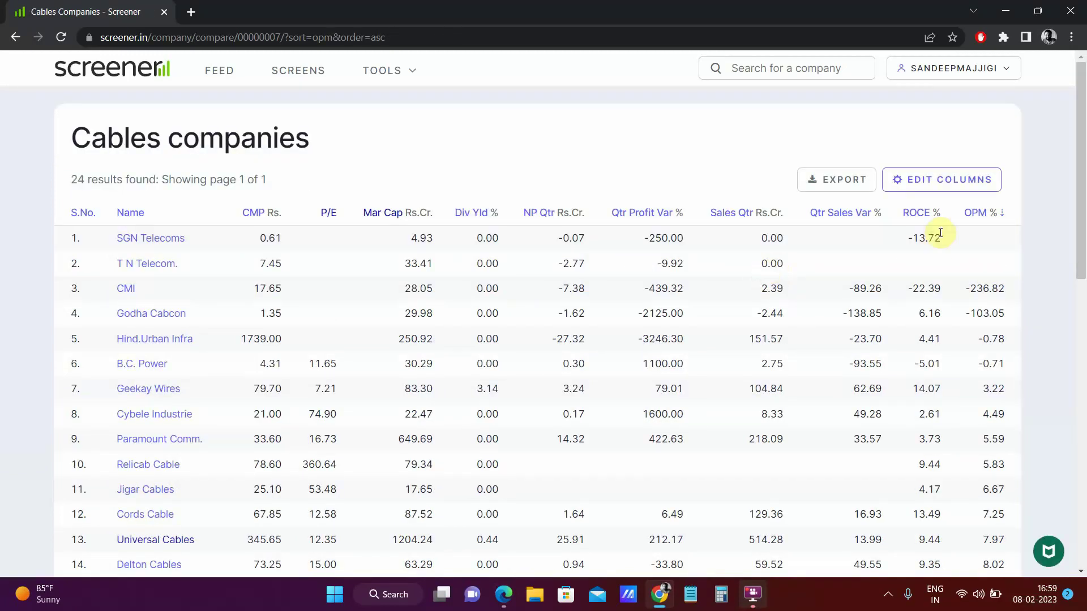
{"action": "left_click", "coordinate": [970, 216]}
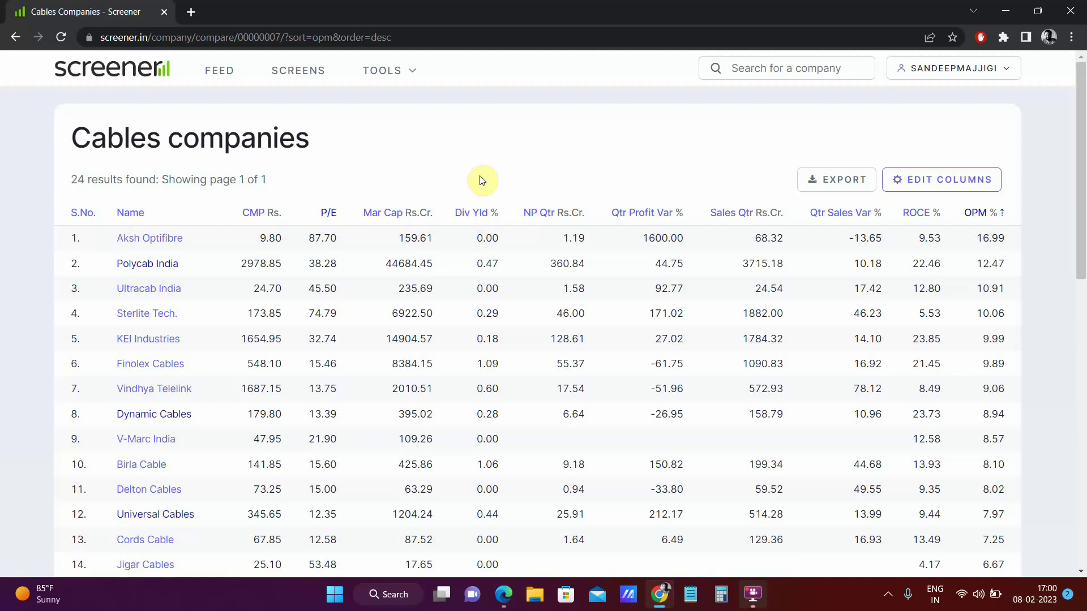
Return to Screens and open the Coffee Can Portfolio screen from Popular formulas
{"action": "left_click", "coordinate": [292, 69]}
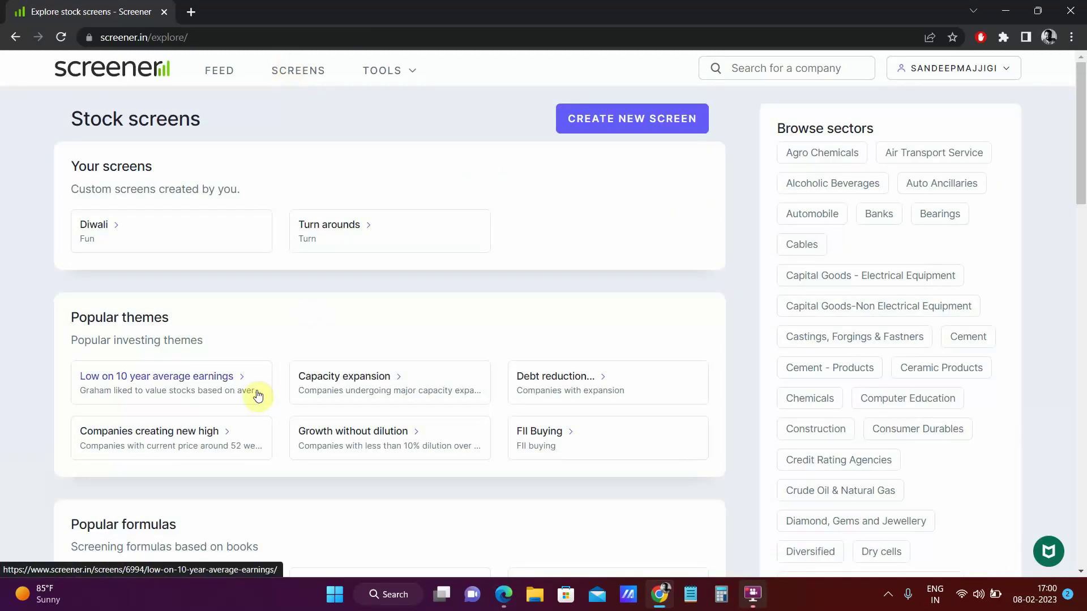
{"action": "scroll", "coordinate": [212, 374], "scroll_direction": "down", "scroll_amount": 1}
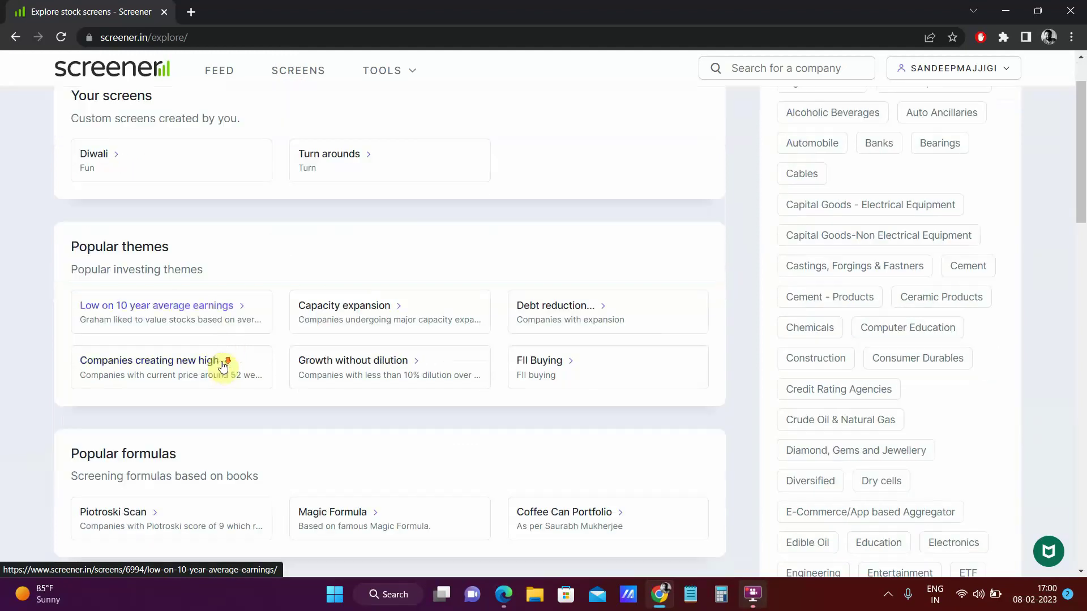
{"action": "scroll", "coordinate": [259, 277], "scroll_direction": "down", "scroll_amount": 1}
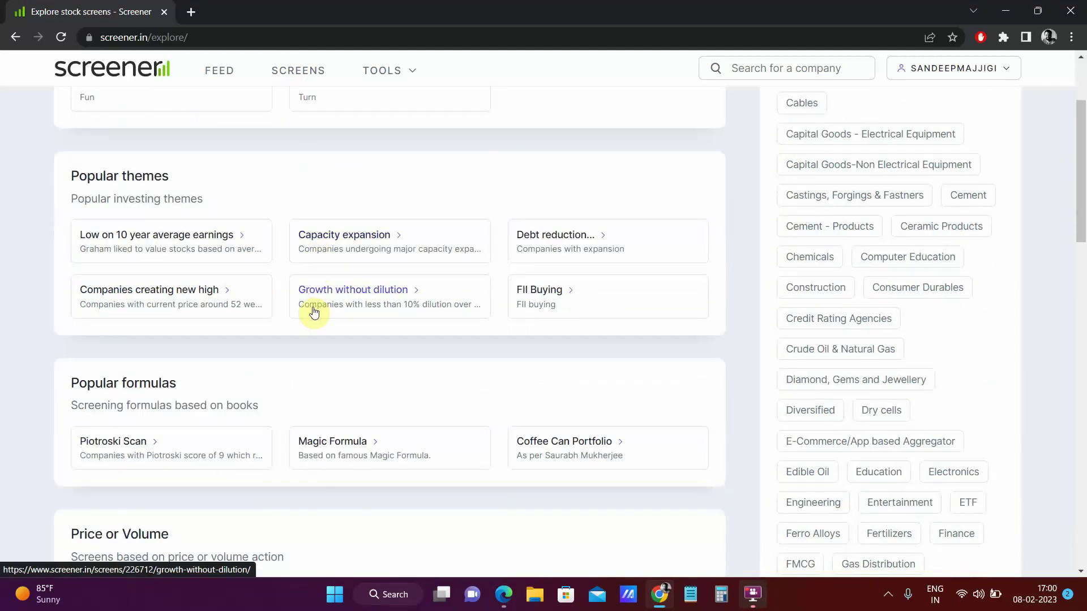
{"action": "left_click", "coordinate": [593, 450]}
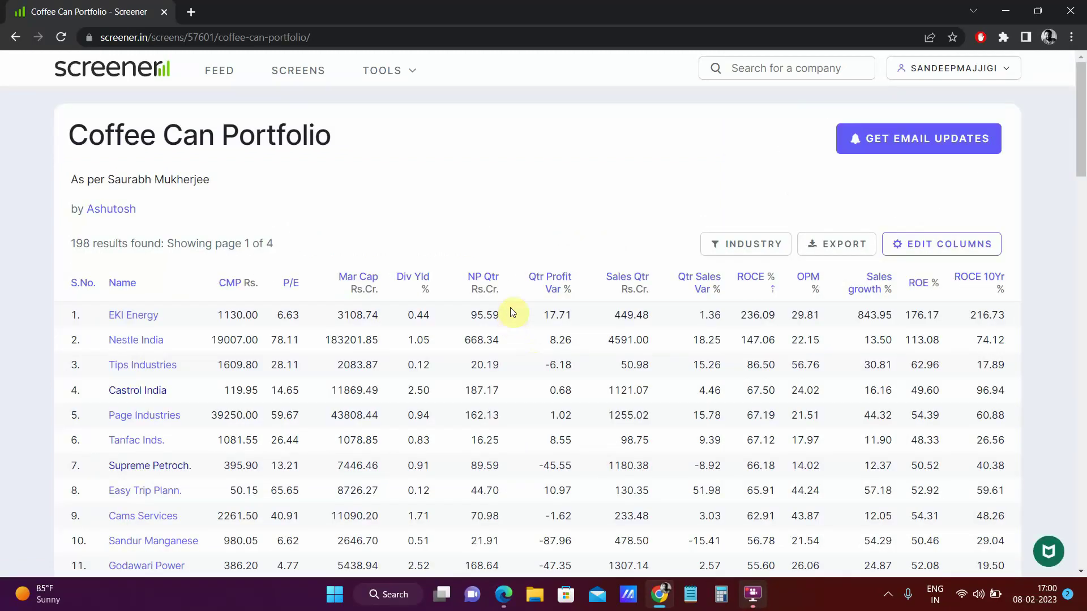
{"action": "scroll", "coordinate": [437, 178], "scroll_direction": "down", "scroll_amount": 14}
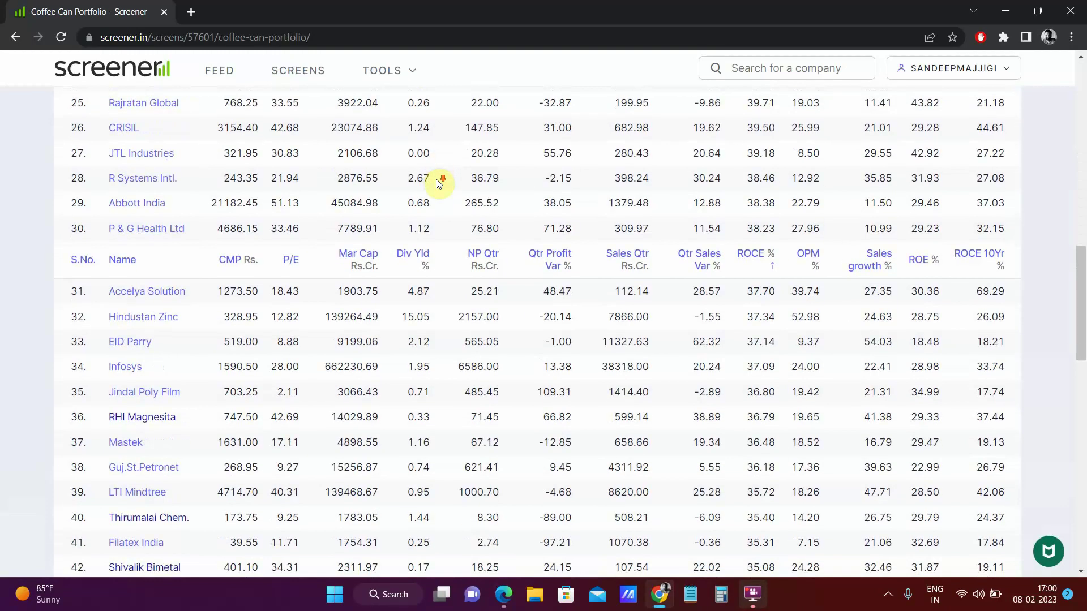
{"action": "scroll", "coordinate": [436, 177], "scroll_direction": "down", "scroll_amount": 12}
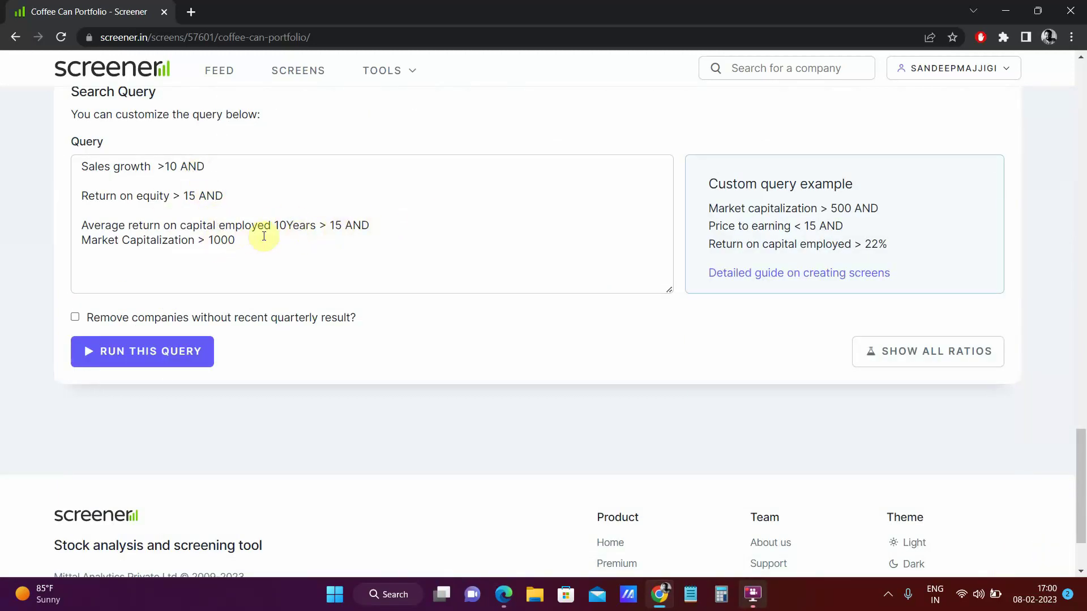
{"action": "scroll", "coordinate": [356, 214], "scroll_direction": "up", "scroll_amount": 8}
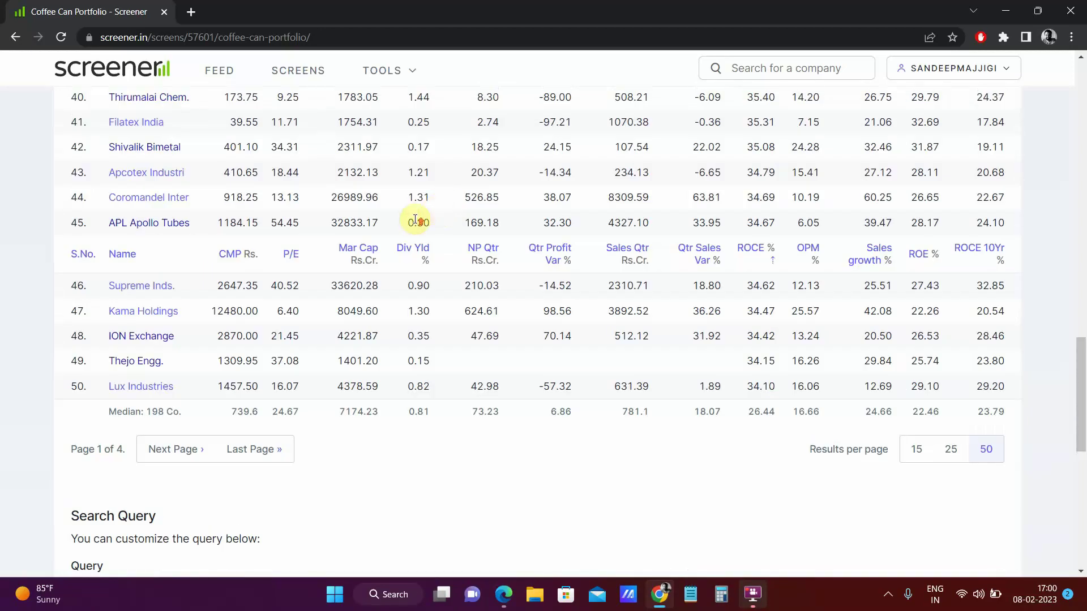
{"action": "scroll", "coordinate": [417, 219], "scroll_direction": "up", "scroll_amount": 15}
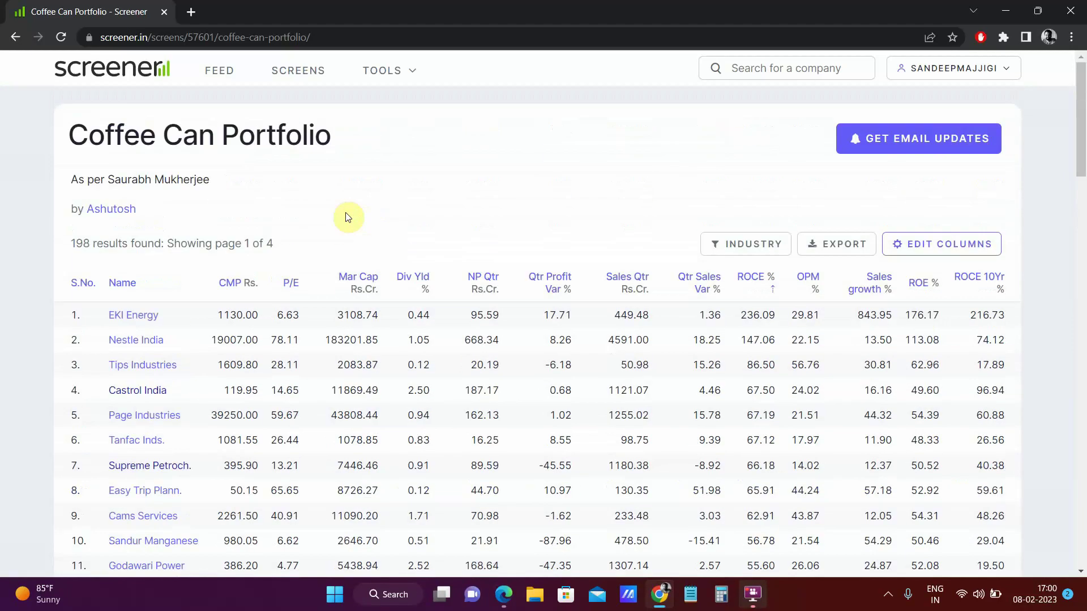